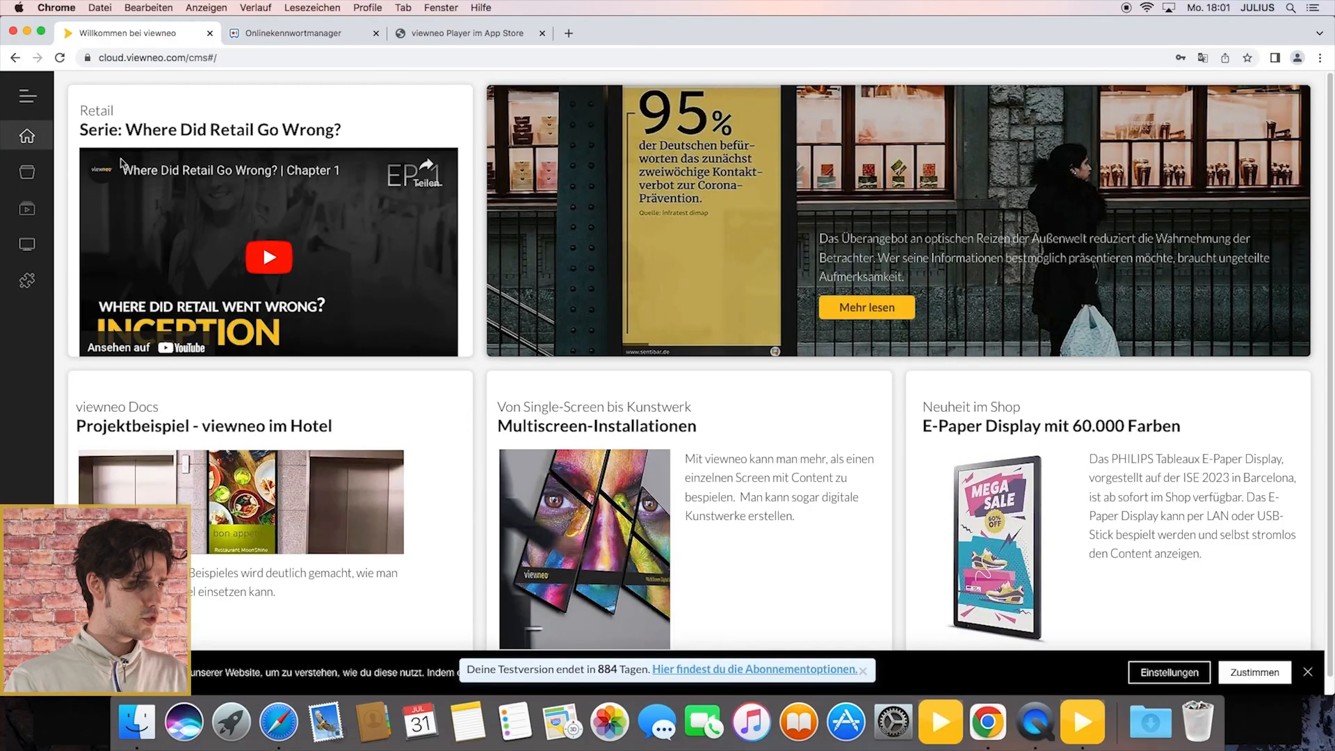
# Step: Create a new Soccer plugin item in the content library and name it Bundesliga
pyautogui.click(45, 174)
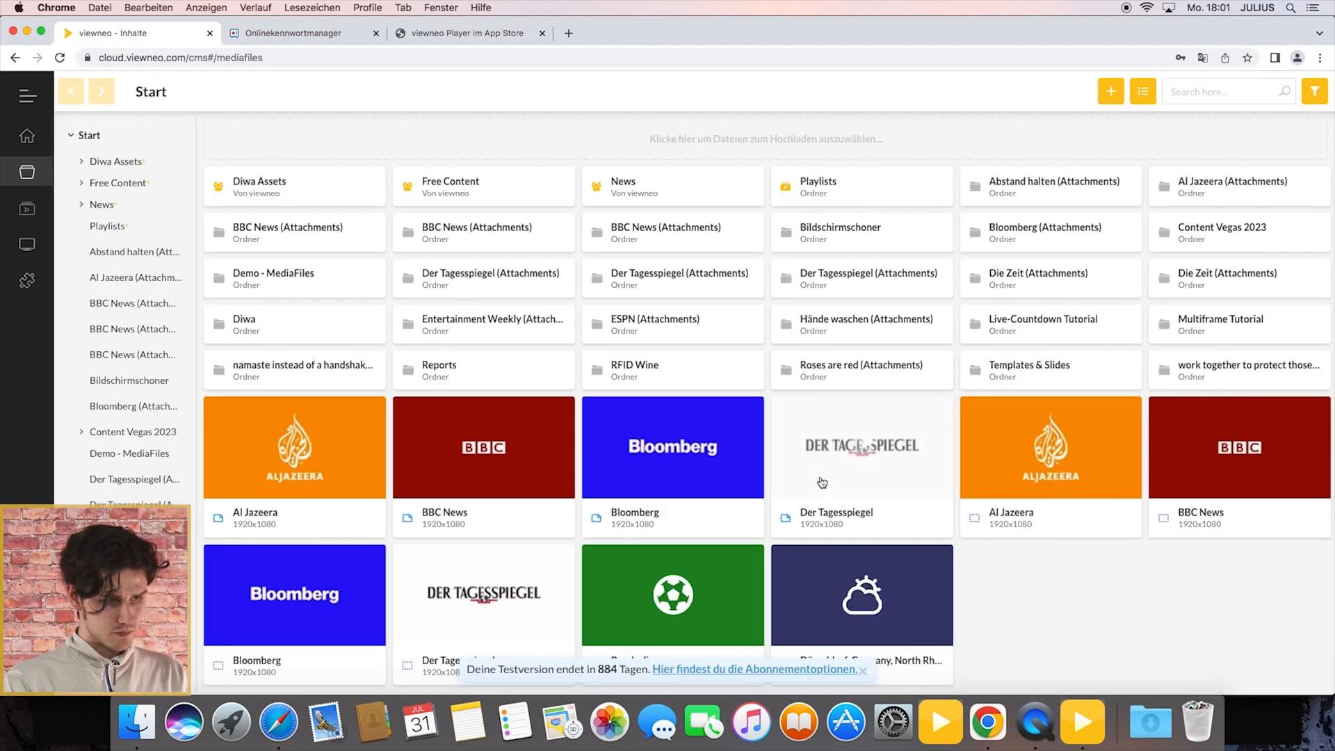
pyautogui.rightClick(1042, 578)
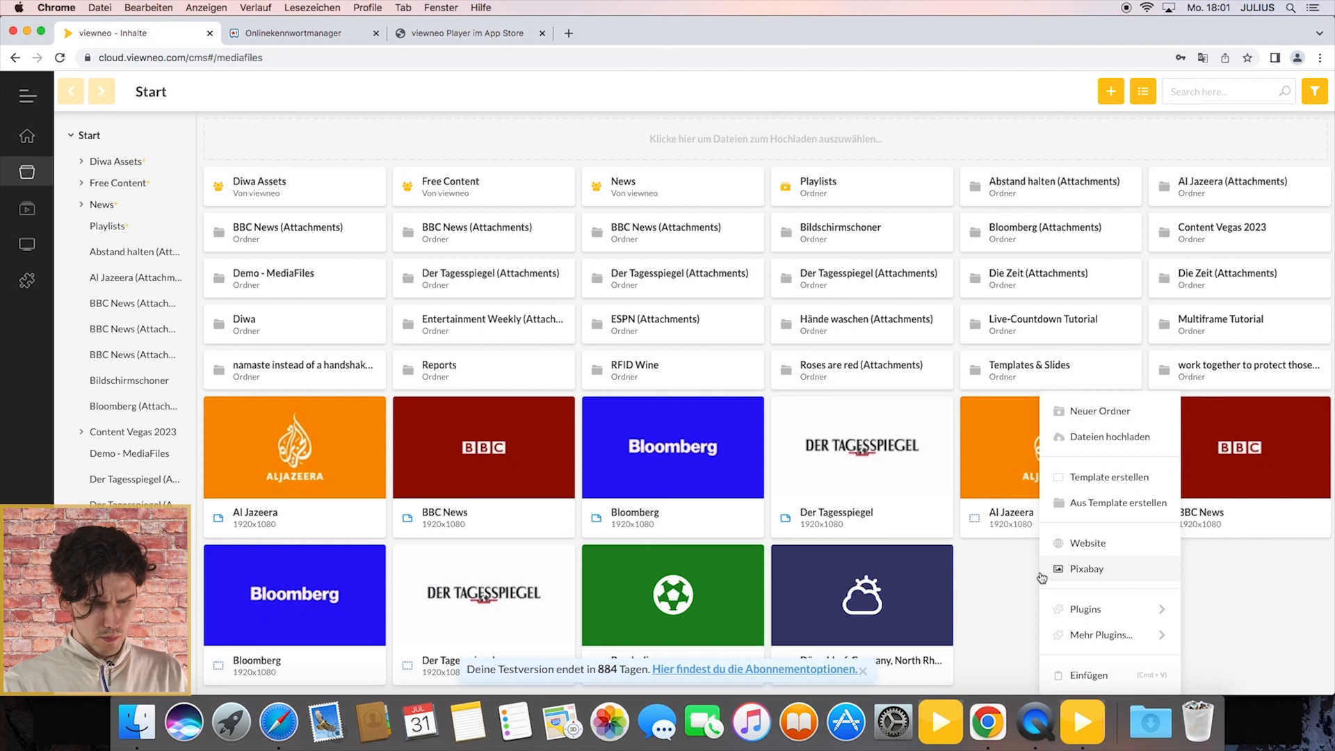
pyautogui.moveTo(1075, 608)
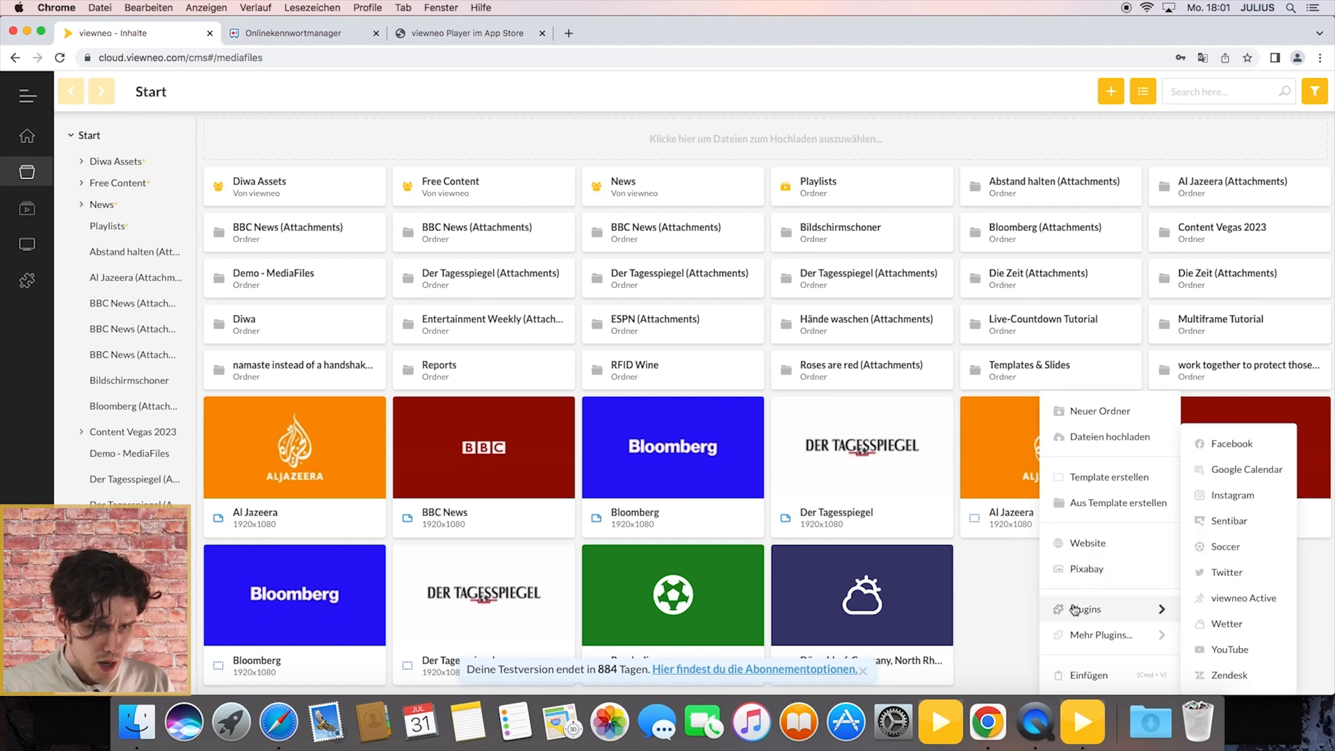
pyautogui.click(1224, 549)
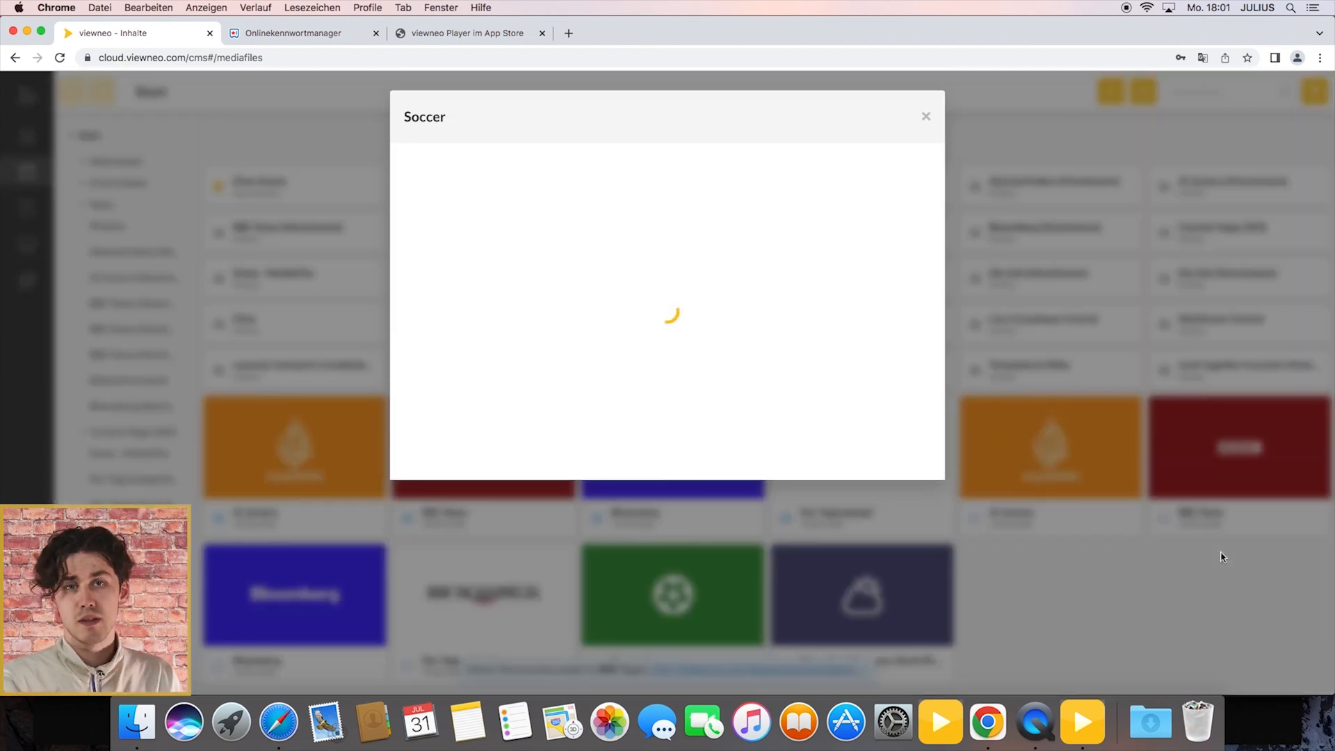
pyautogui.click(533, 199)
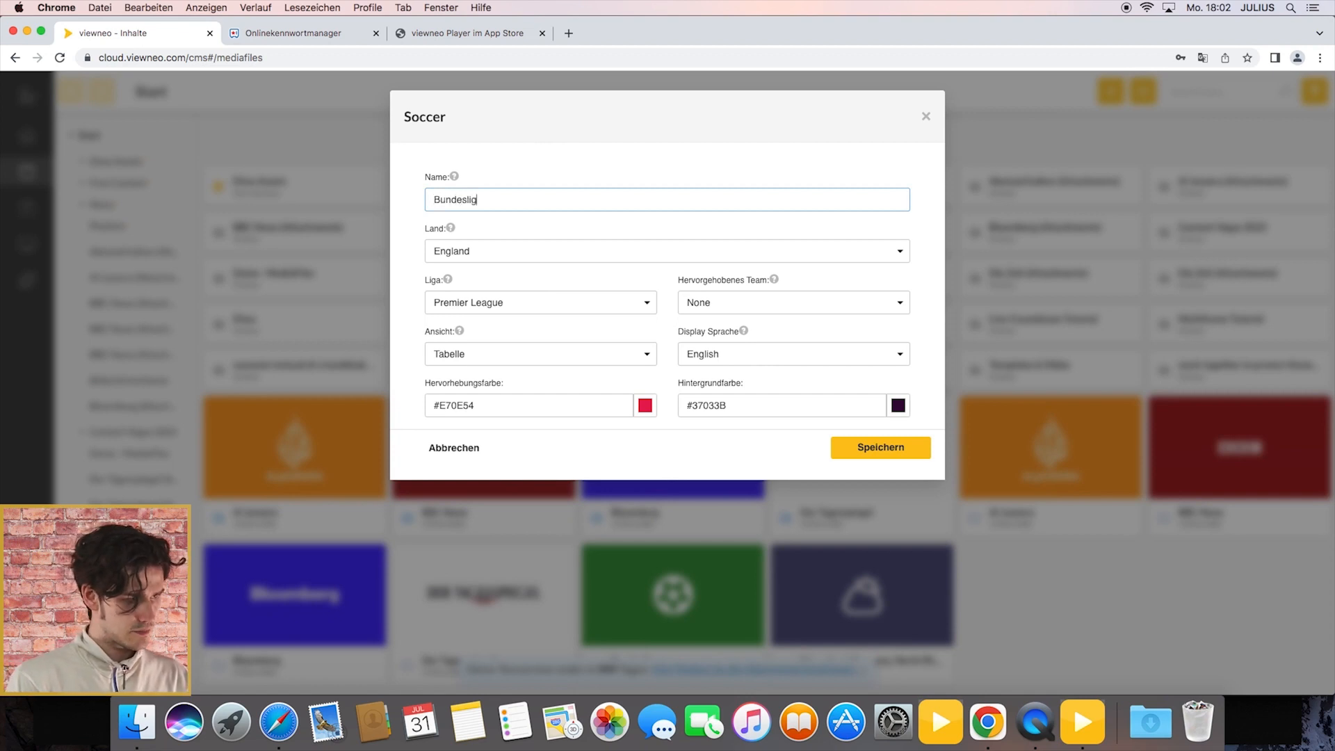
# Step: Set the Soccer item's country to Germany, with the Bundesliga league and FC Bayern München as the highlighted team
pyautogui.click(549, 261)
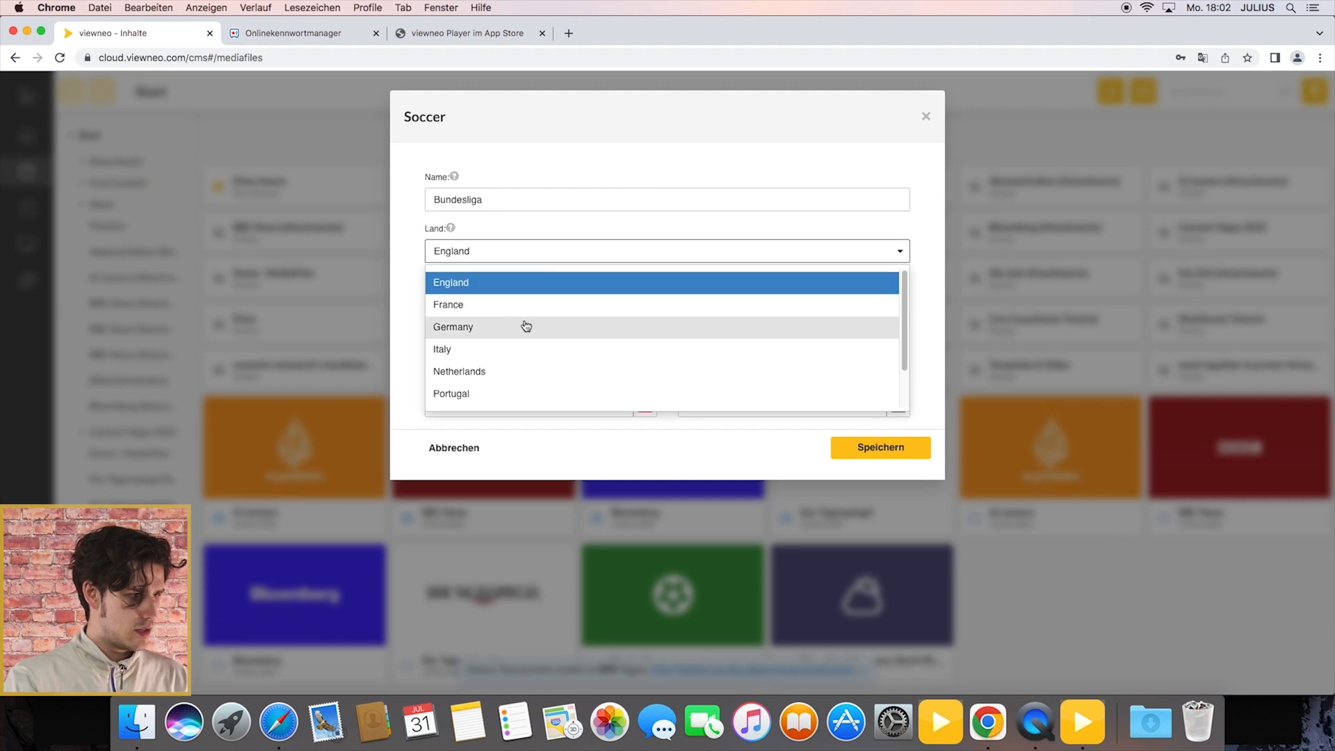
pyautogui.click(524, 327)
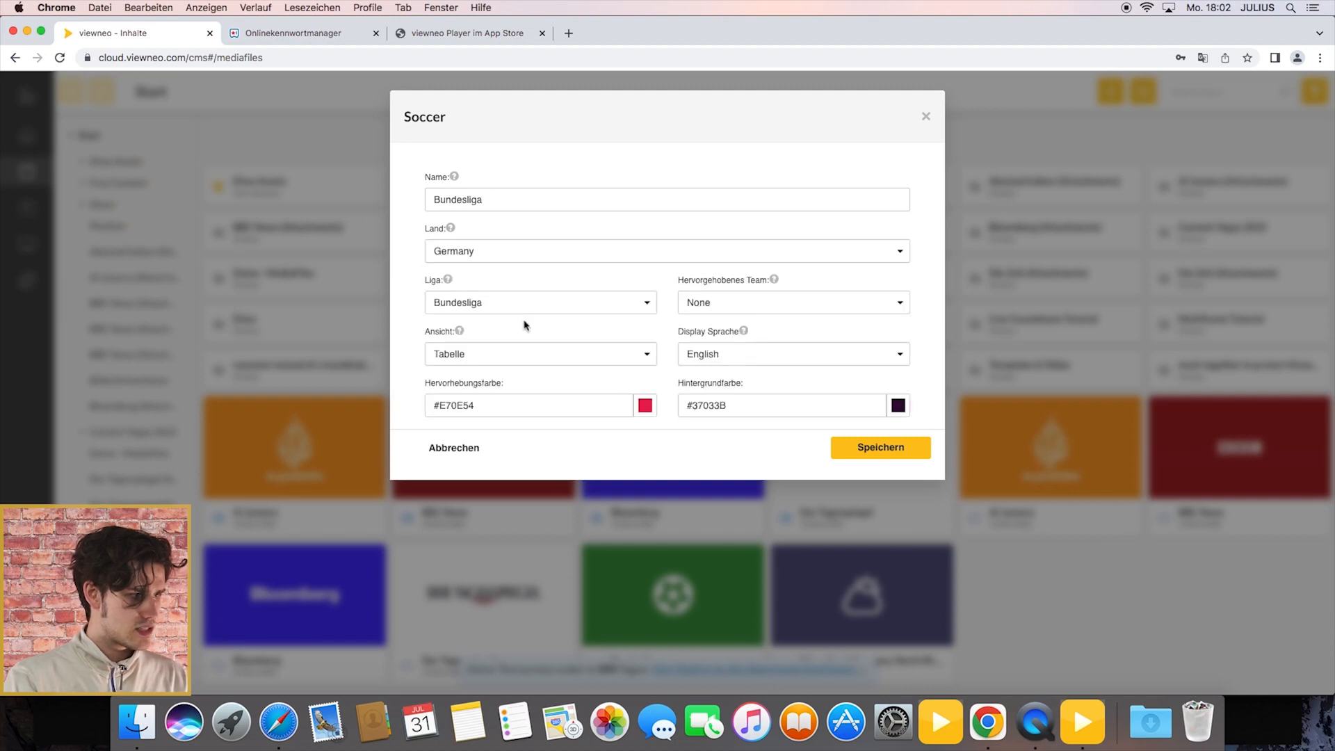
pyautogui.click(750, 311)
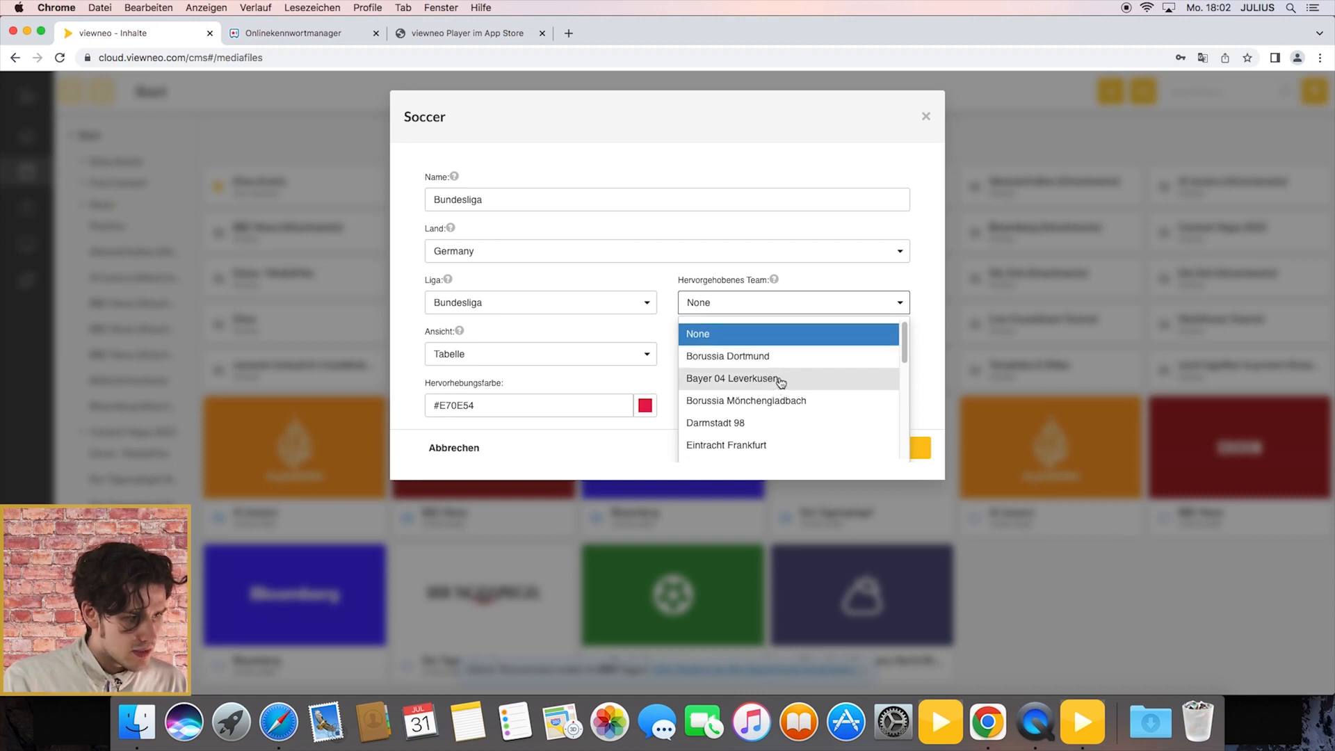
pyautogui.scroll(-5, 782, 382)
pyautogui.scroll(3, 783, 374)
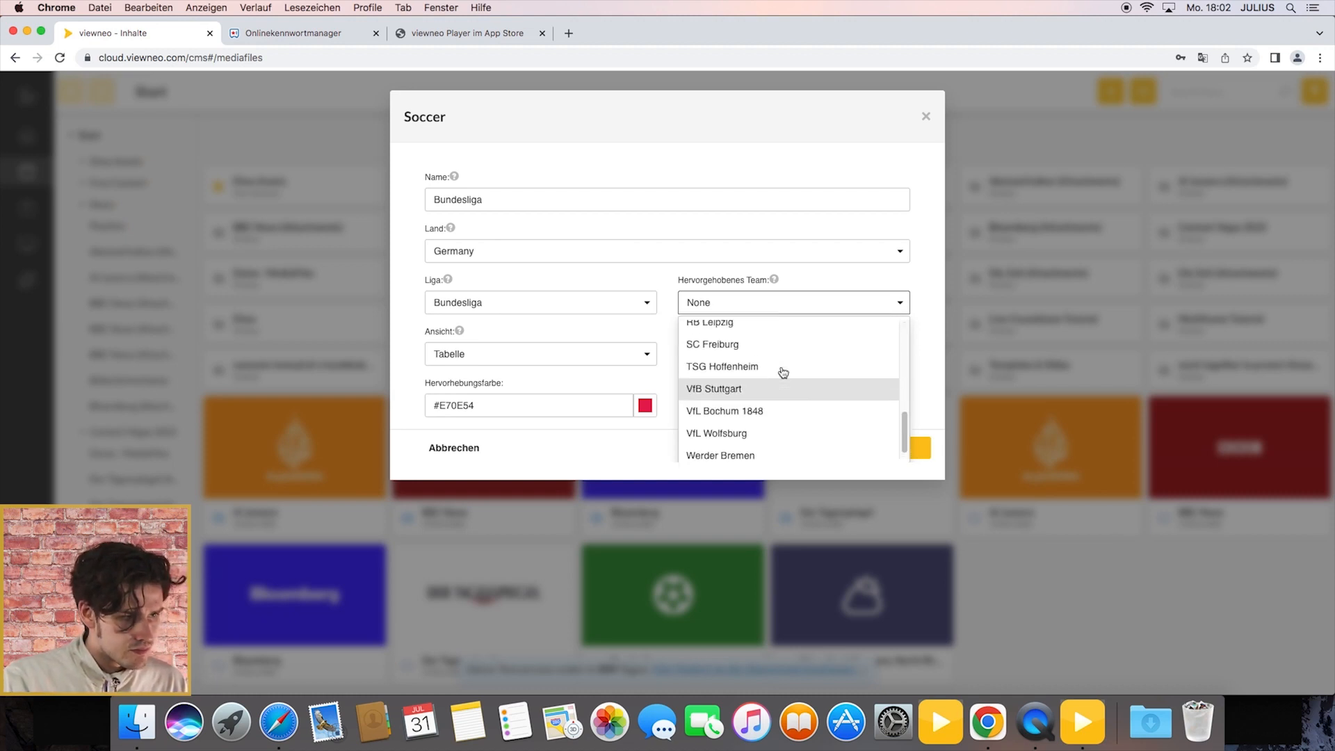
pyautogui.scroll(3, 783, 375)
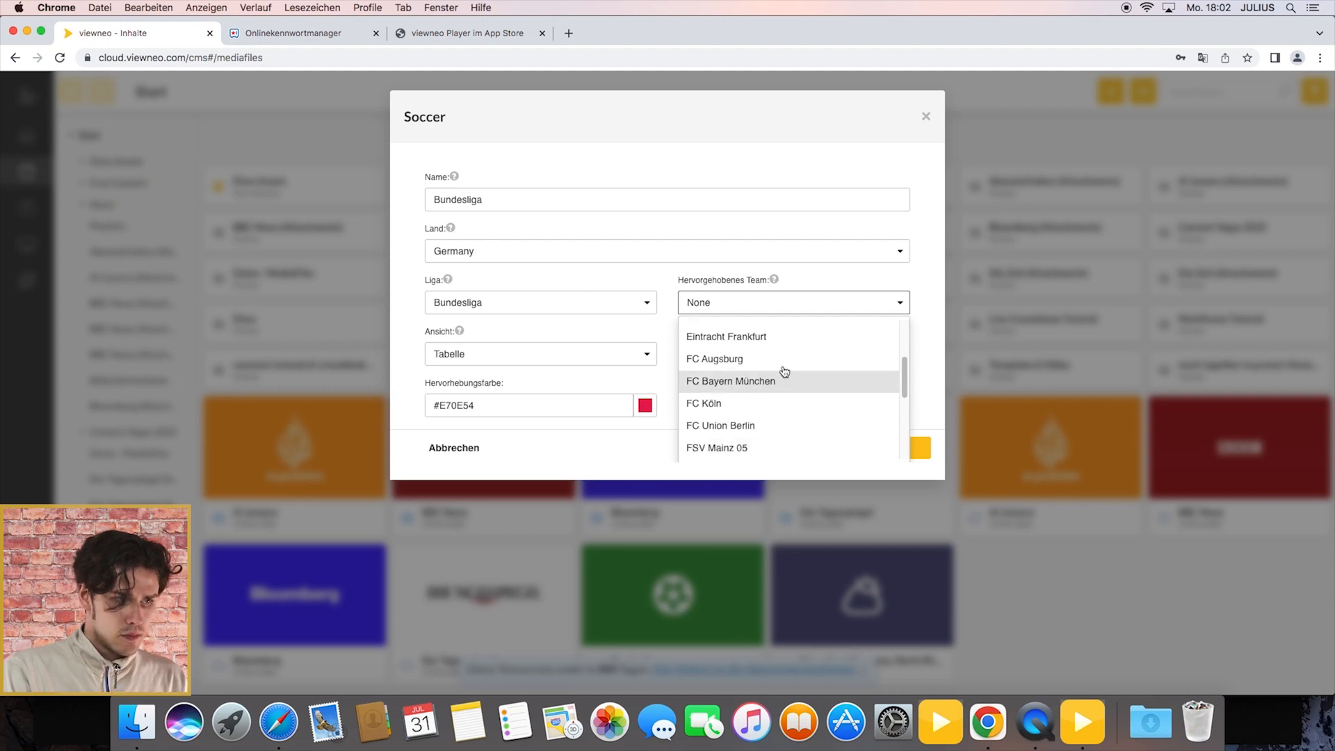
pyautogui.click(760, 401)
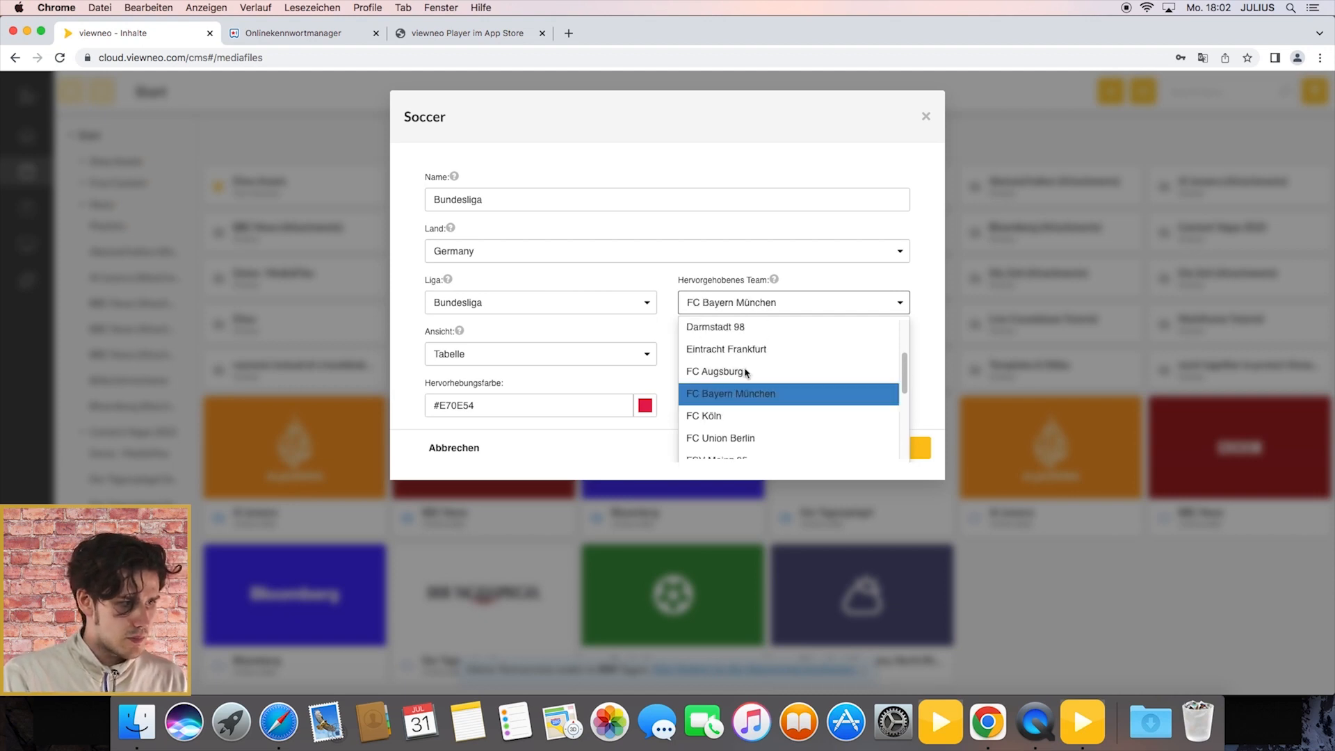
# Step: Keep the Soccer item's view as Tabelle and set its display language to Deutsch
pyautogui.click(617, 352)
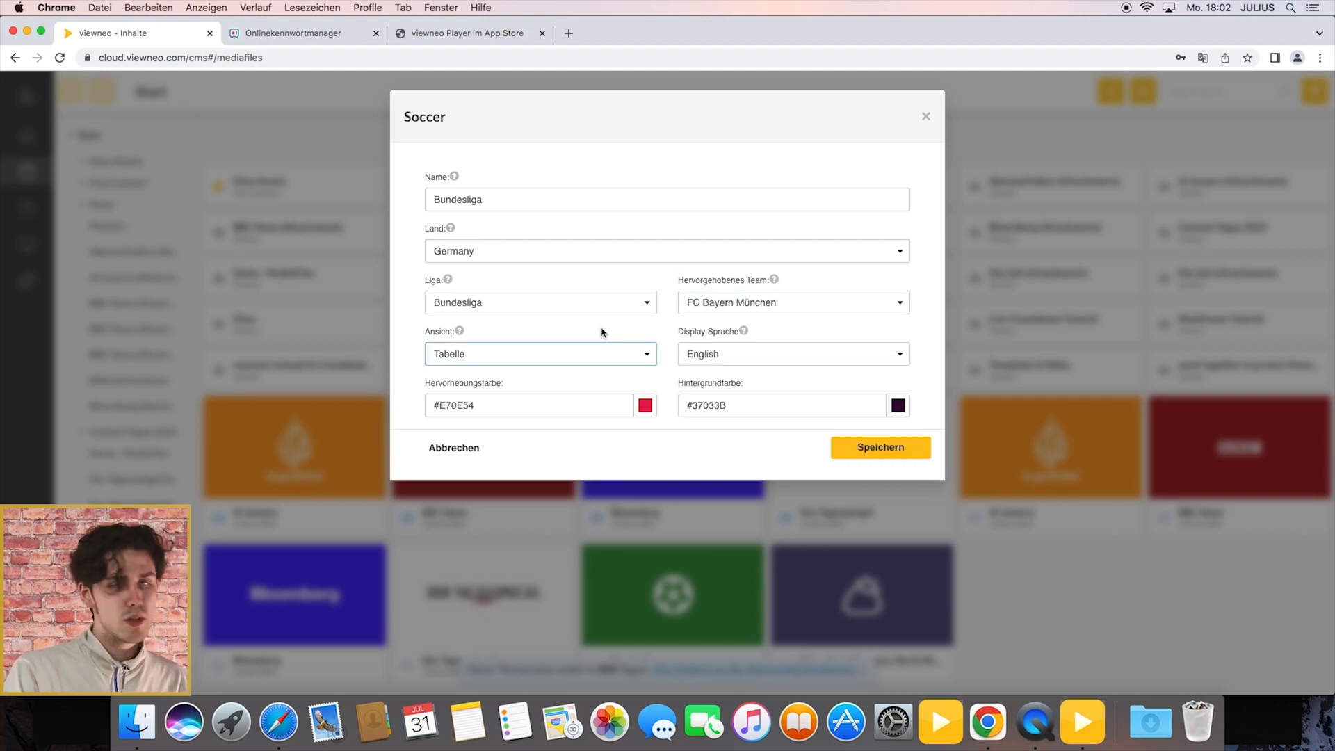
pyautogui.click(554, 354)
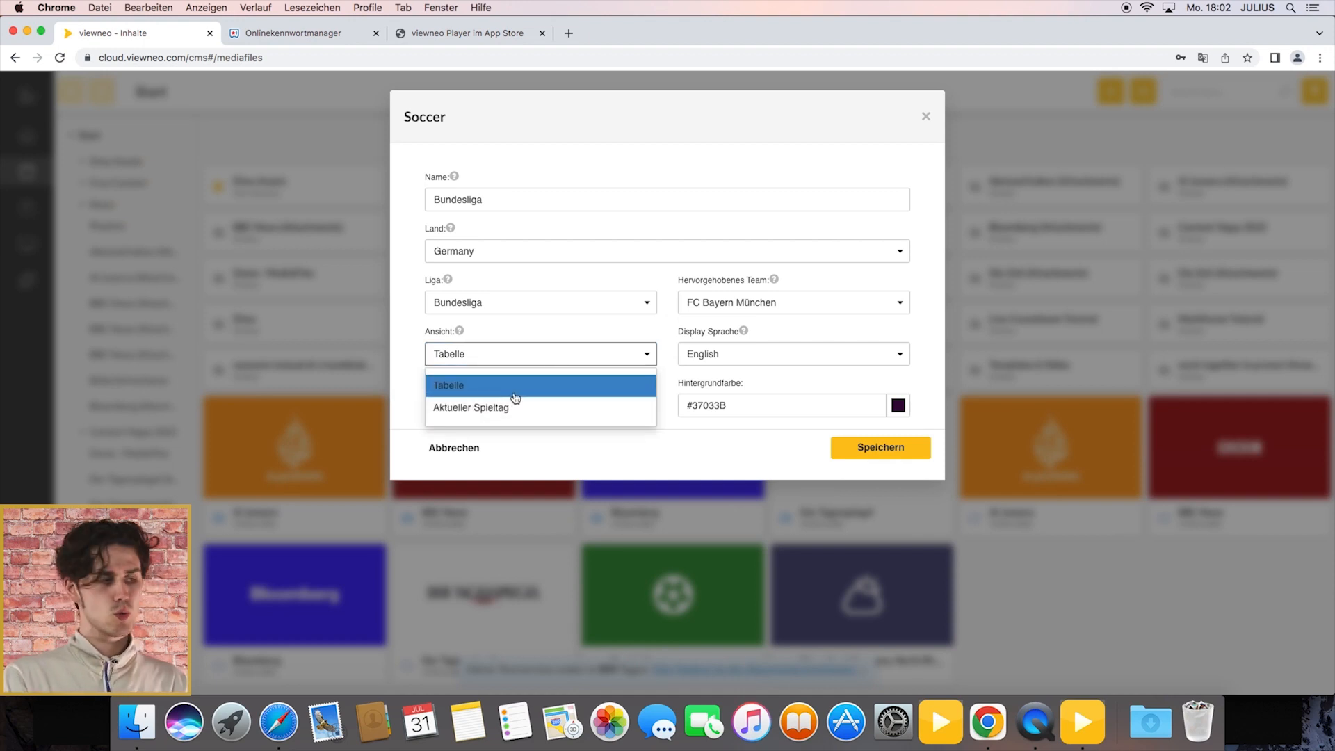
pyautogui.click(591, 352)
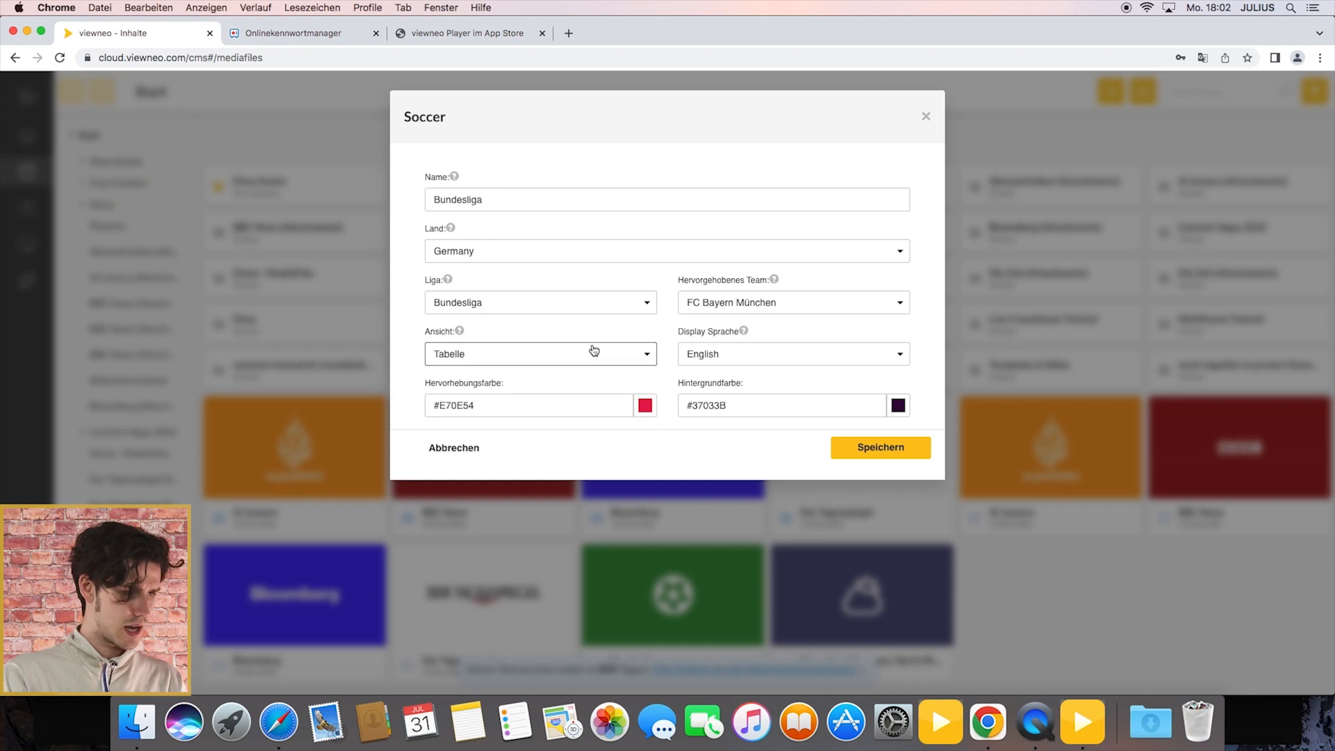
pyautogui.click(771, 357)
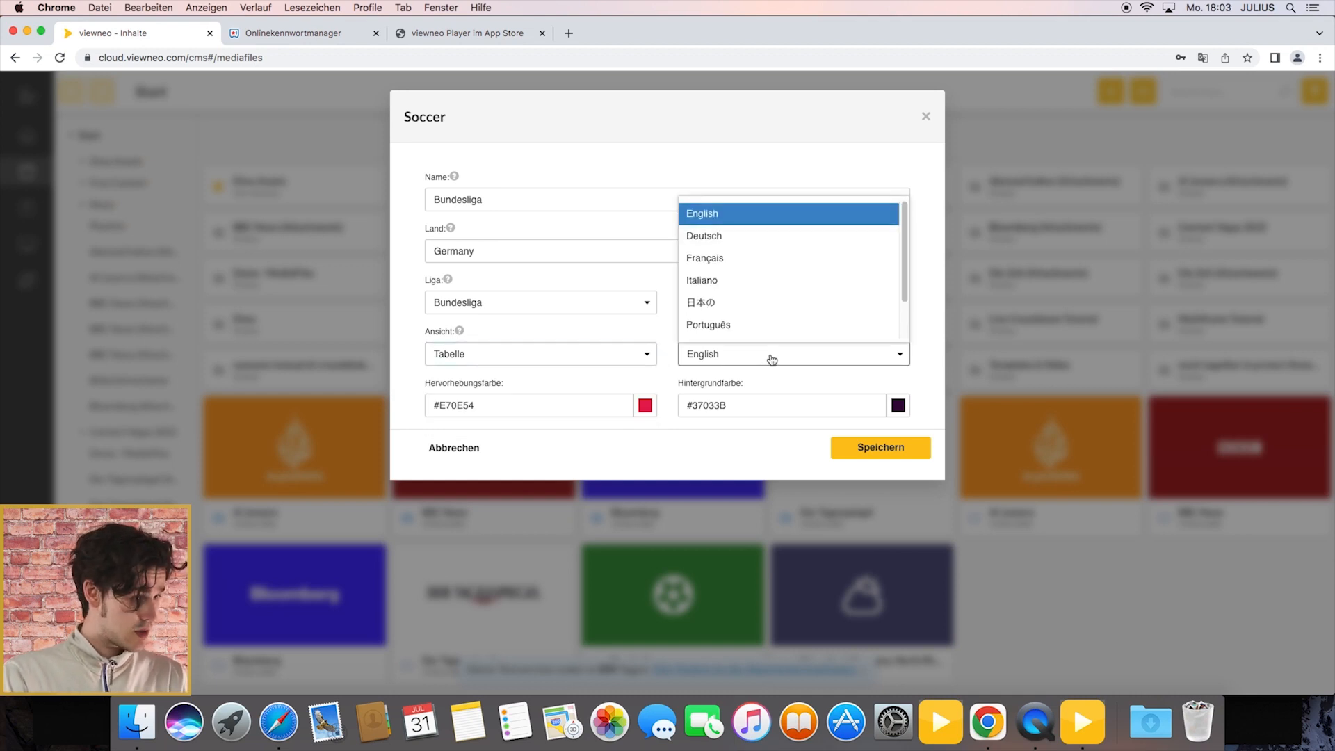
pyautogui.click(741, 247)
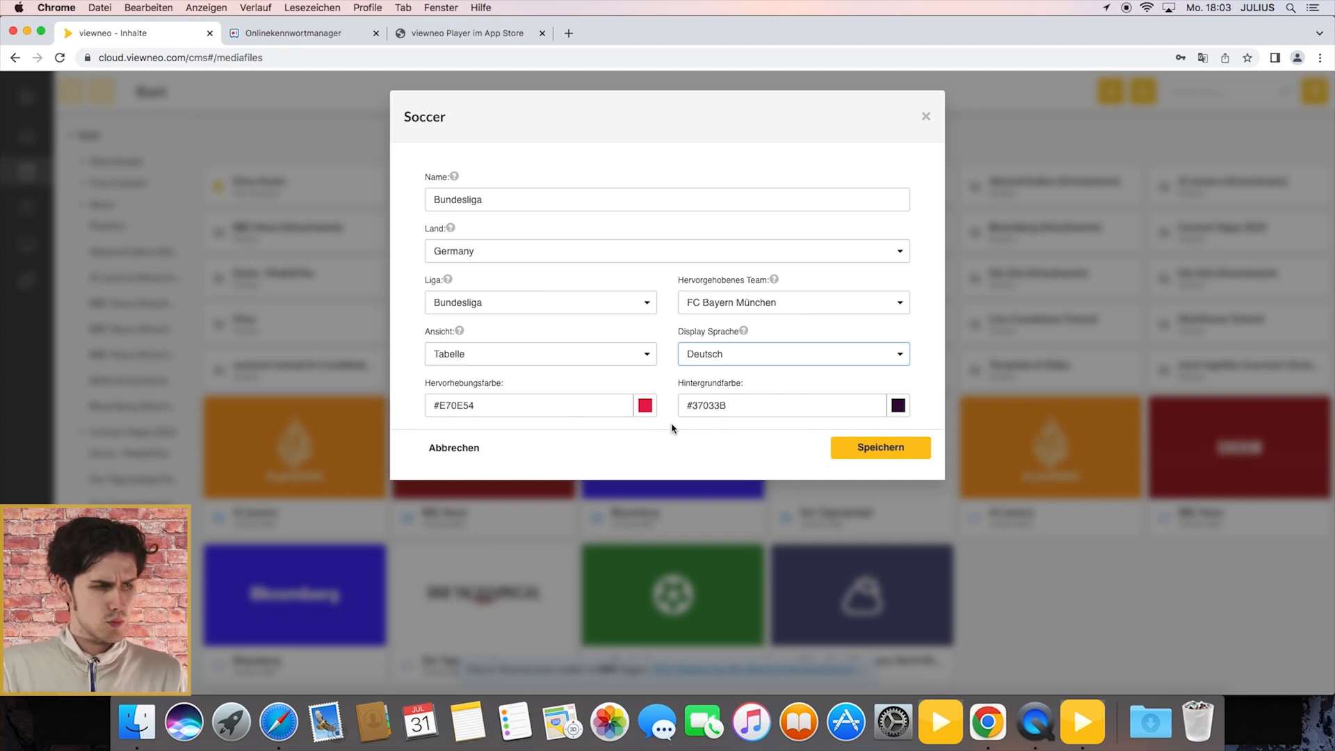
# Step: Set the Soccer item's highlight colour to the red #f10b0b
pyautogui.click(645, 405)
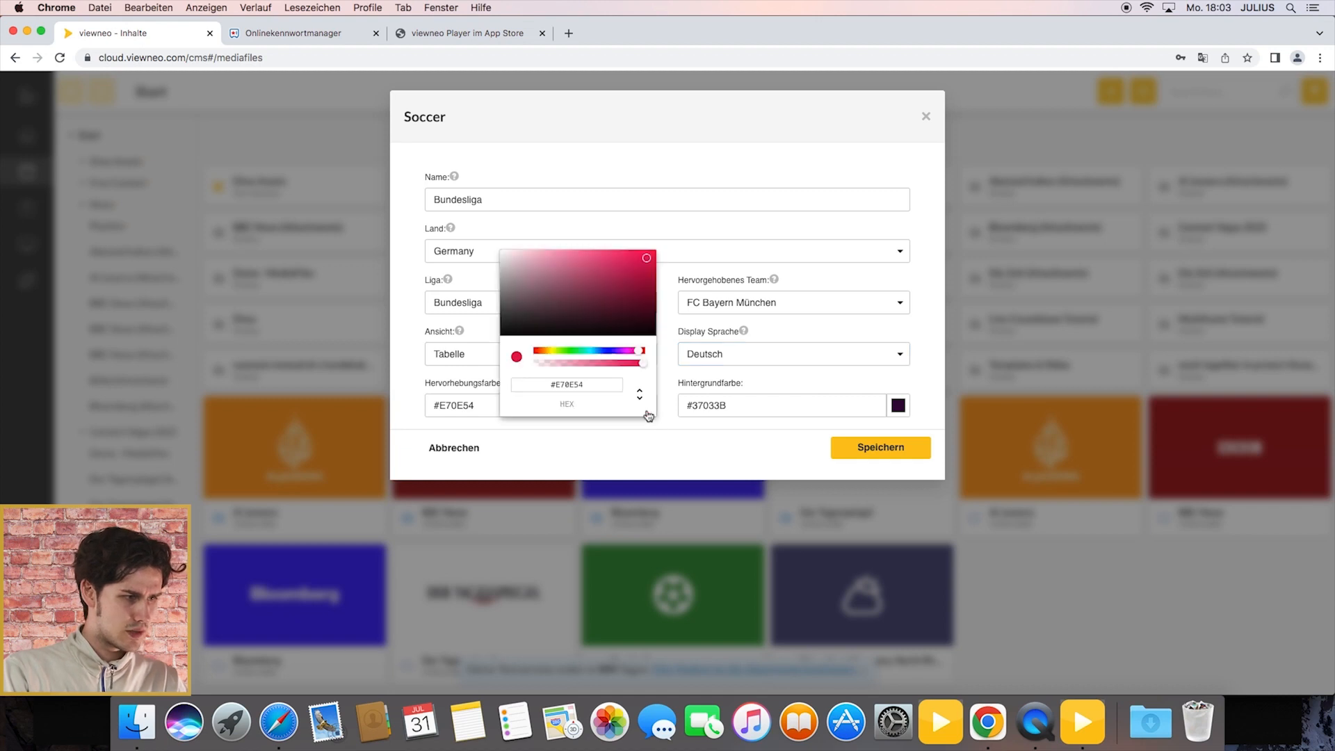
pyautogui.moveTo(541, 351); pyautogui.dragTo(532, 340)
pyautogui.click(650, 256)
pyautogui.click(685, 258)
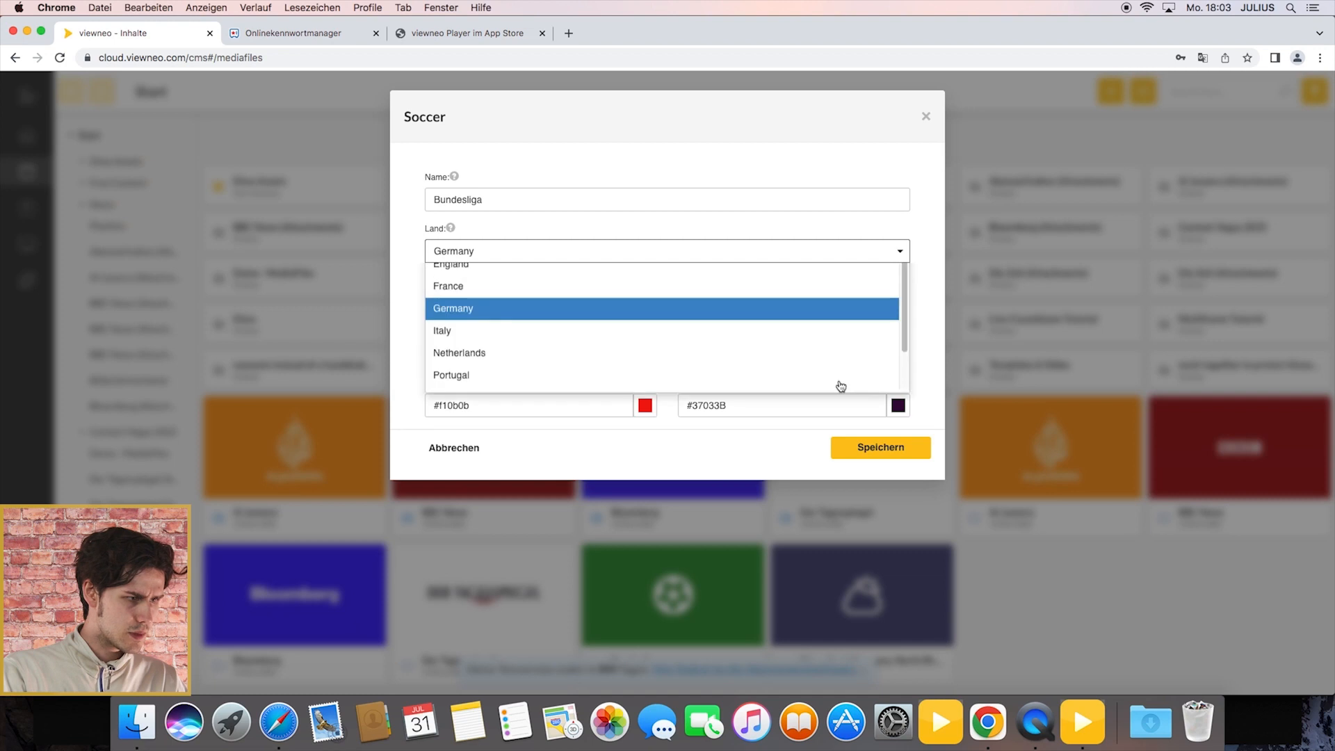
pyautogui.click(501, 332)
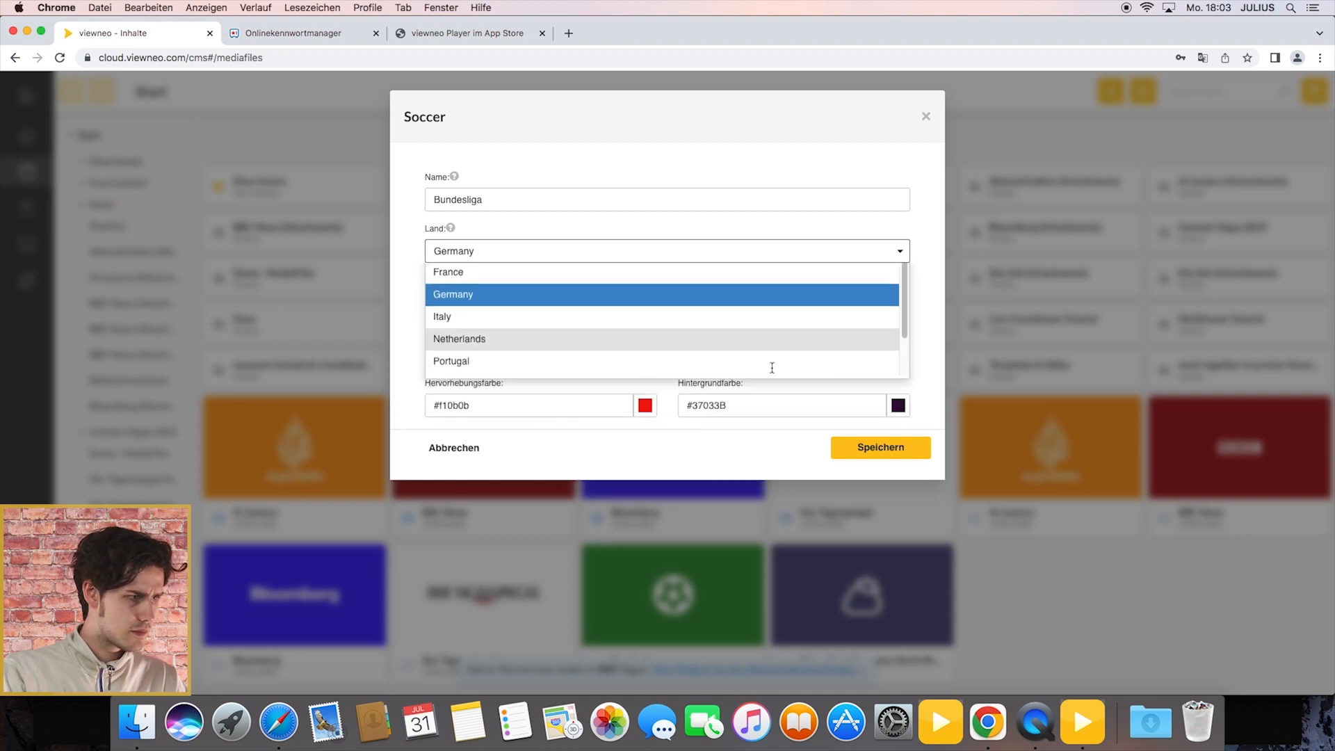
# Step: Set the Soccer item's background colour to white #ffffff and save the item
pyautogui.click(898, 410)
pyautogui.moveTo(823, 325); pyautogui.dragTo(696, 209)
pyautogui.click(696, 209)
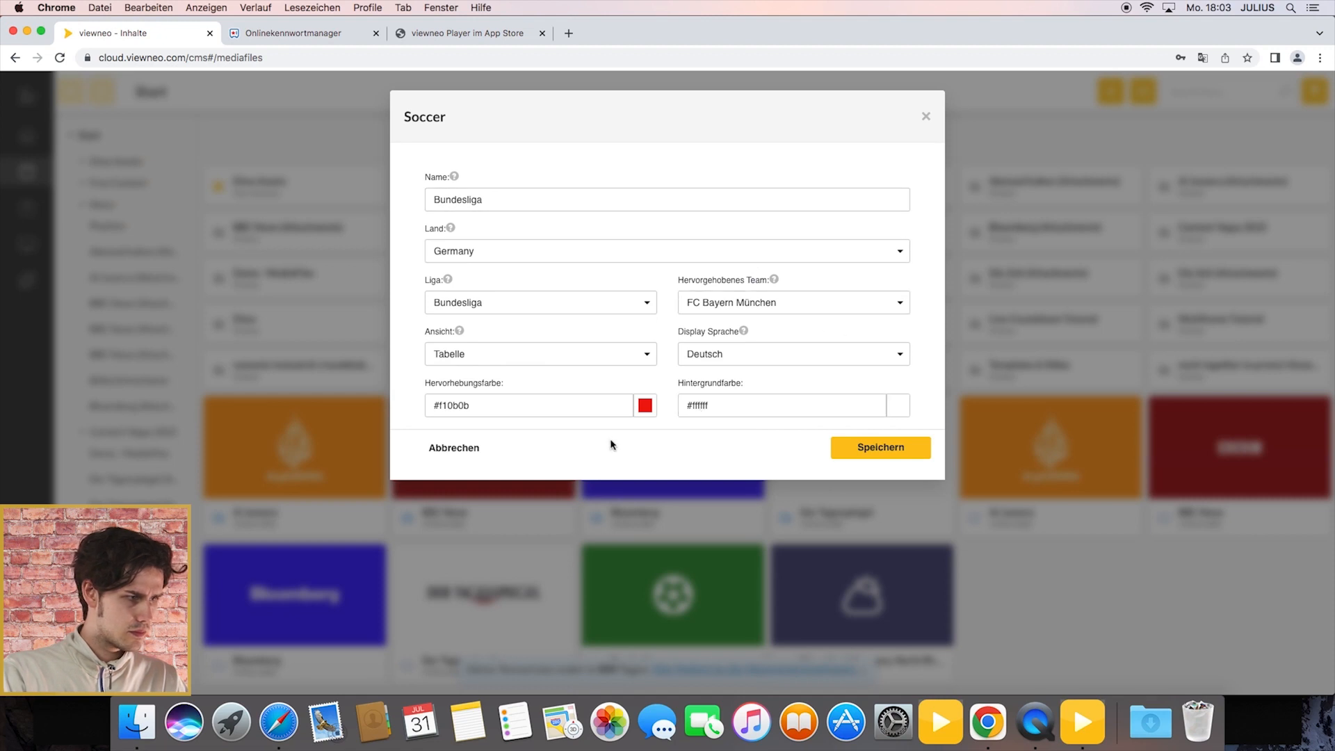
pyautogui.click(858, 456)
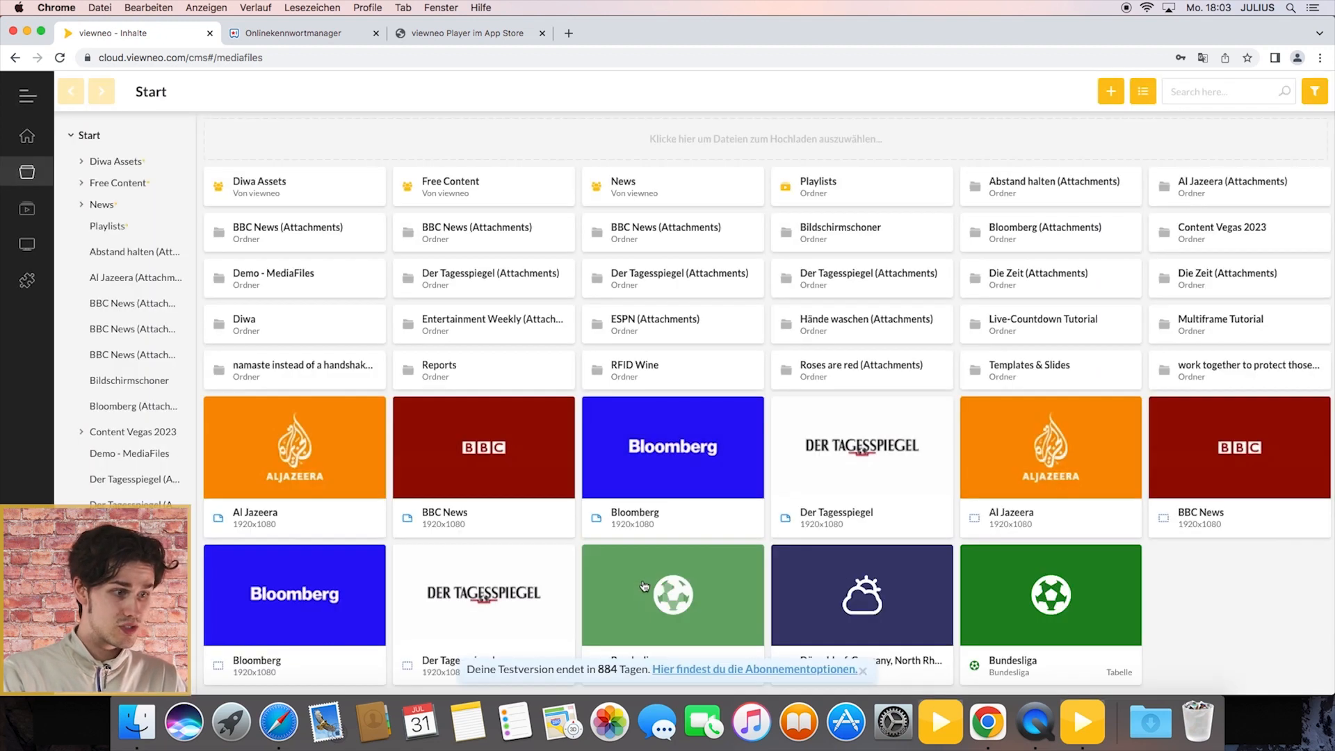
# Step: Preview the new Bundesliga item, then change its highlight colour to #ffffff and background colour to #ff0000 and save
pyautogui.click(1084, 580)
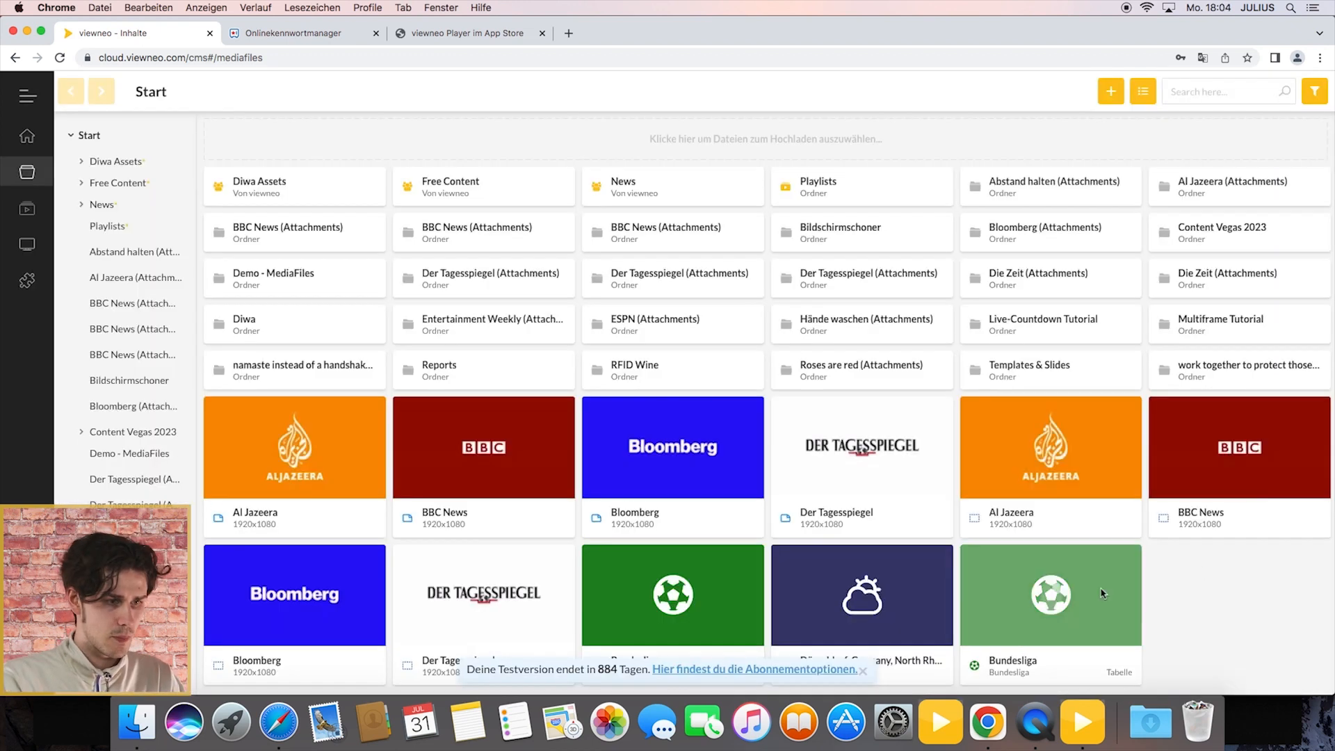
pyautogui.rightClick(1103, 593)
pyautogui.click(1128, 543)
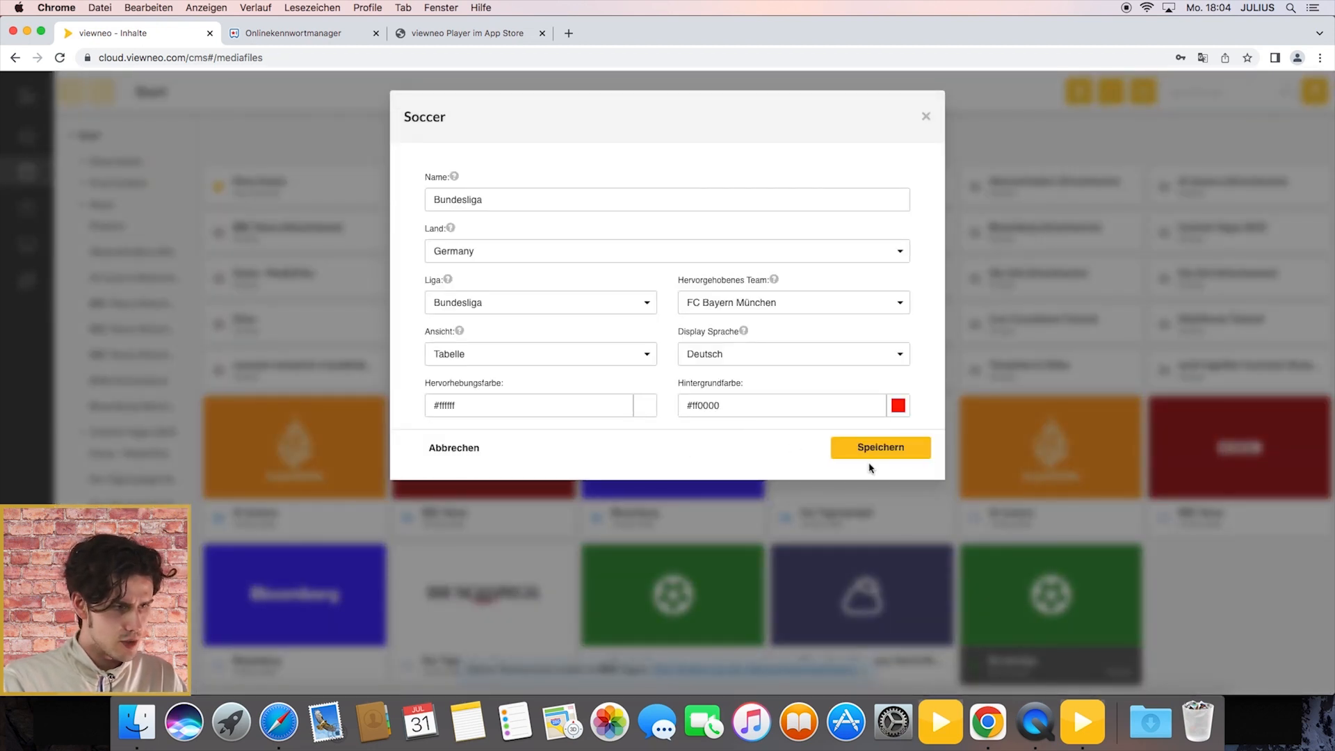
pyautogui.click(879, 451)
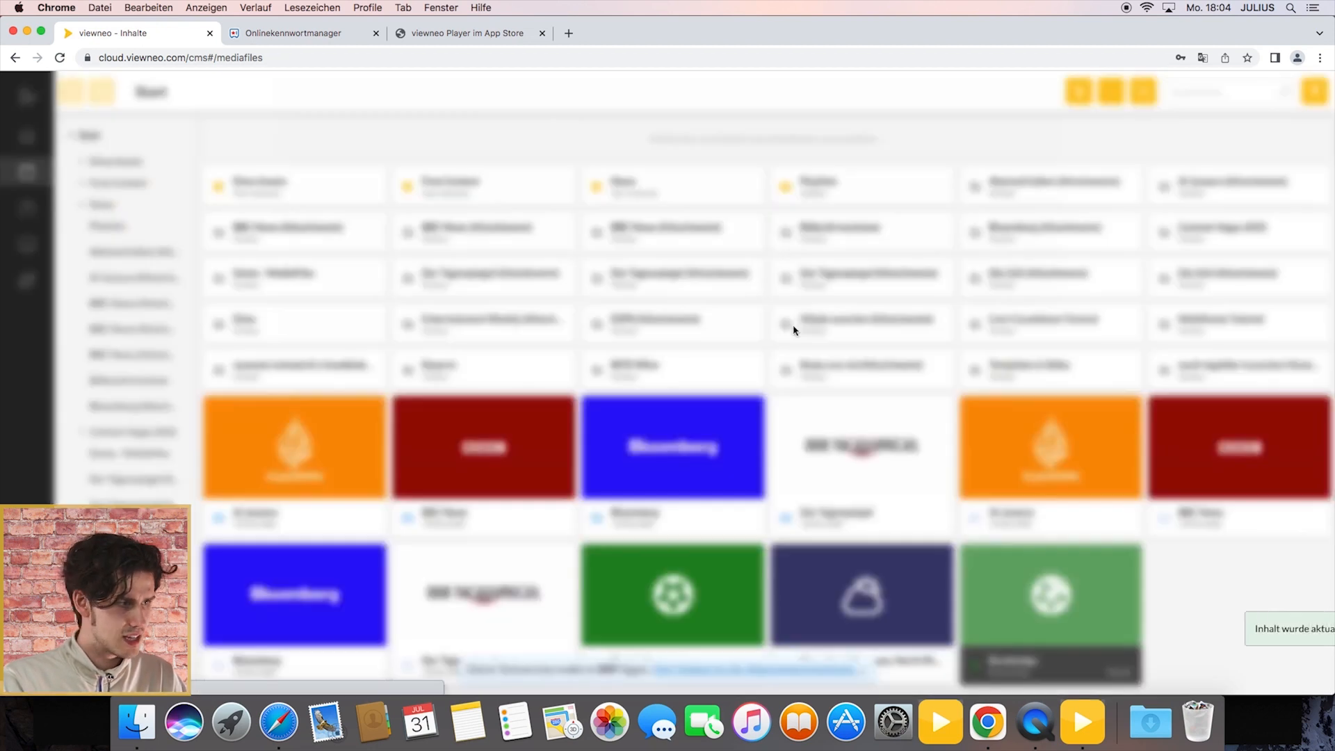
# Step: Preview the recoloured Bundesliga table and delete this item from the content library
pyautogui.click(795, 330)
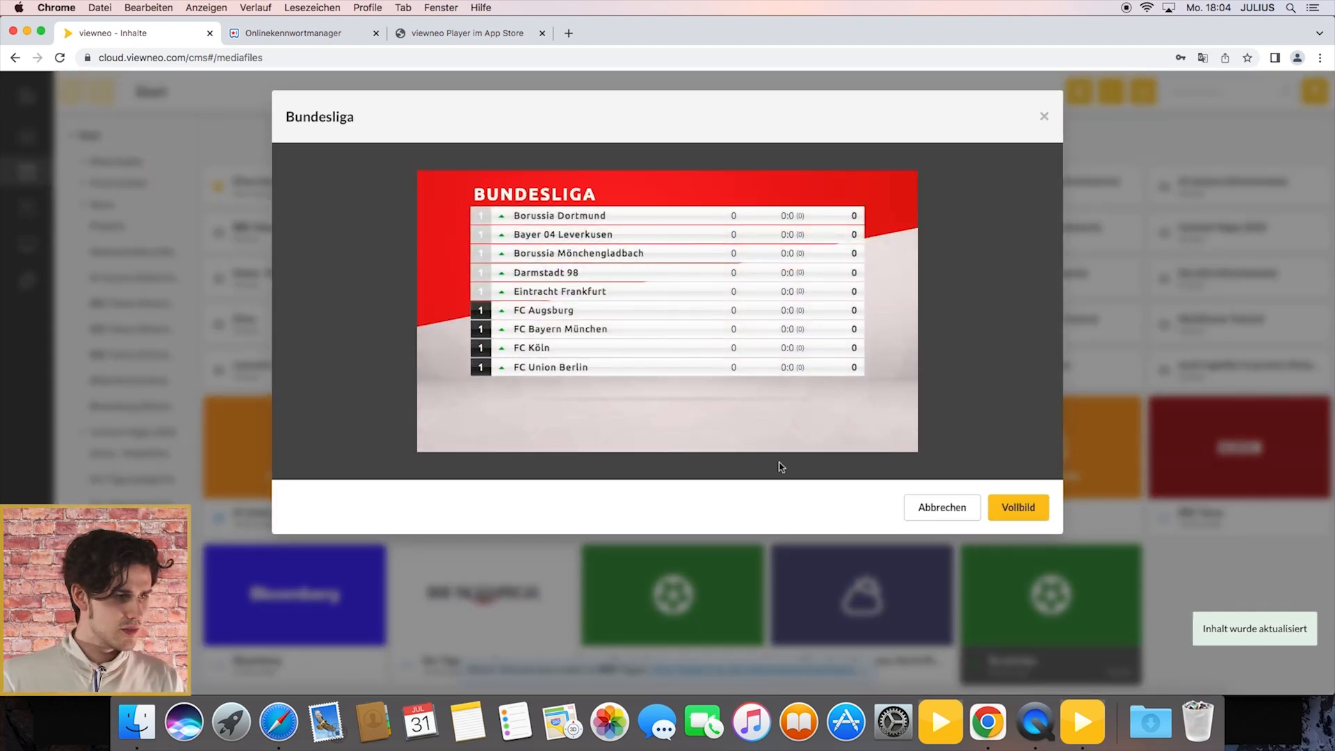
pyautogui.click(1045, 117)
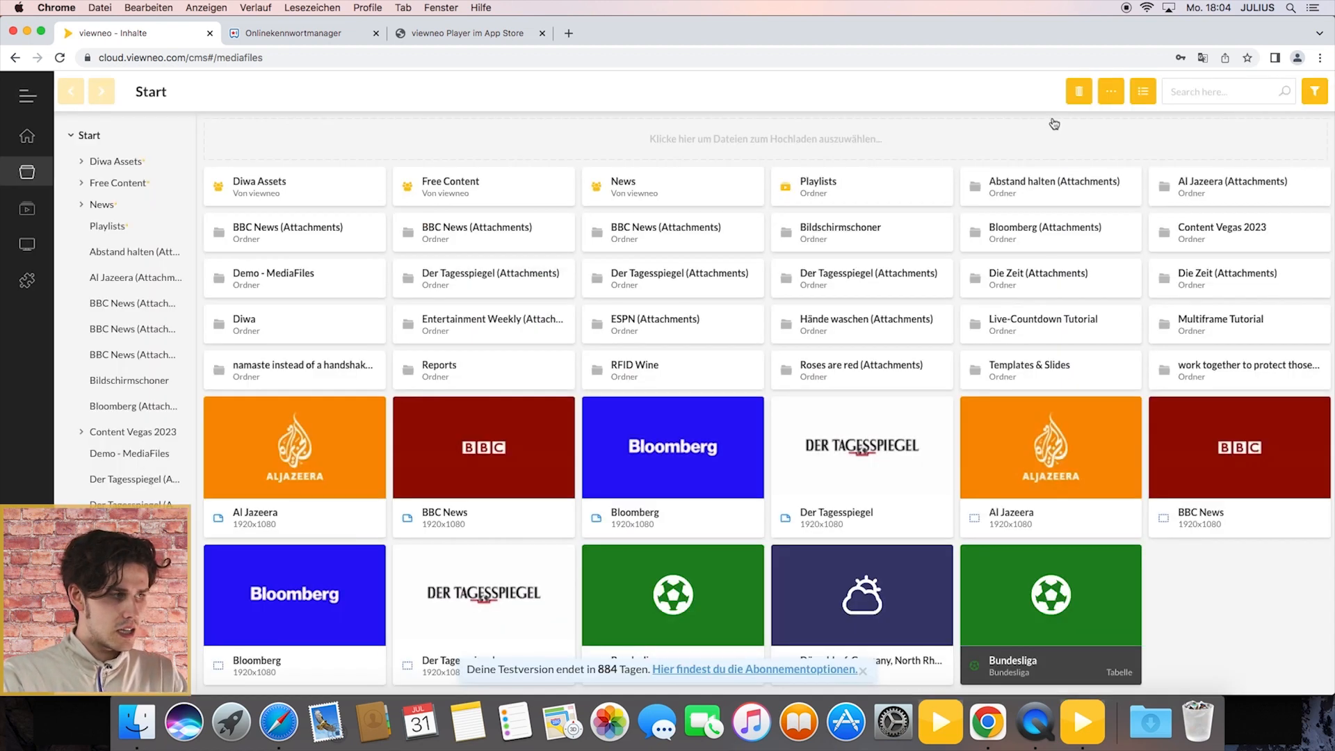
pyautogui.click(1079, 91)
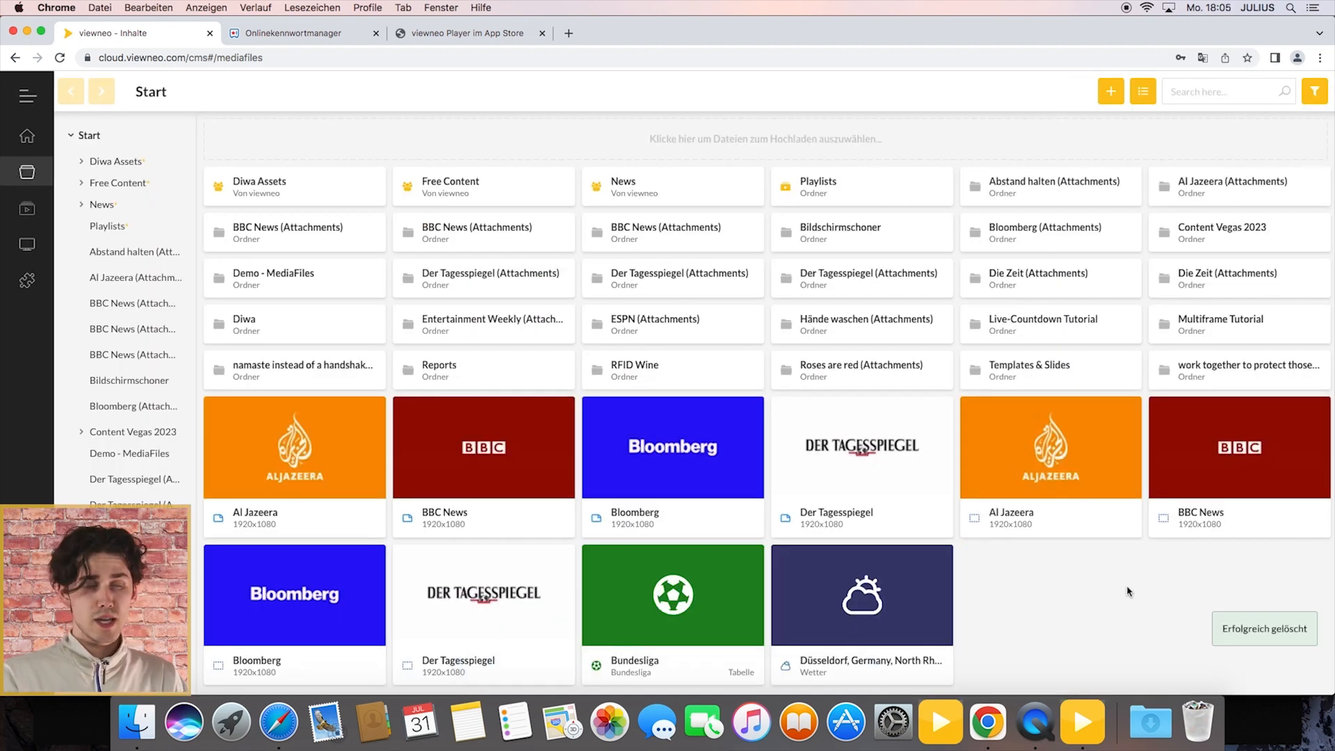
# Step: Create a new Signage Player playlist named Bundesliga Tabelle 2023
pyautogui.moveTo(71, 256)
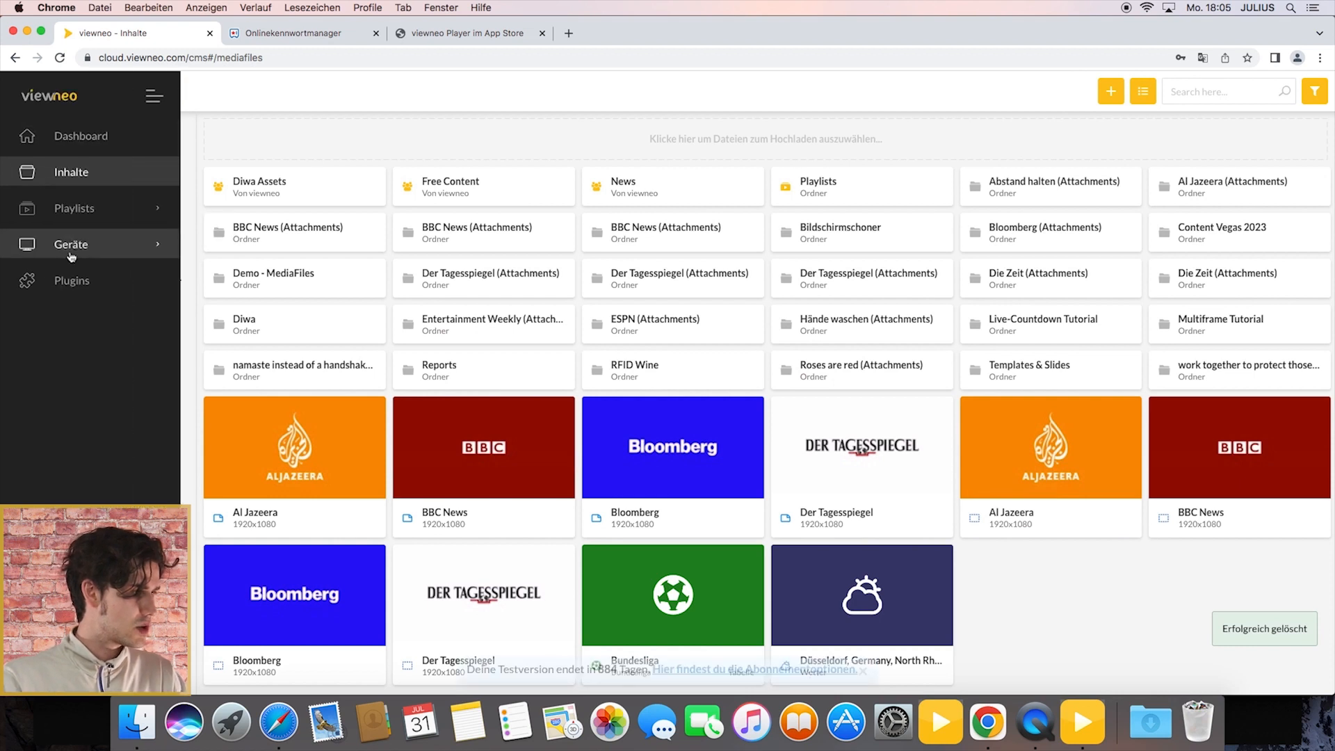
pyautogui.click(104, 217)
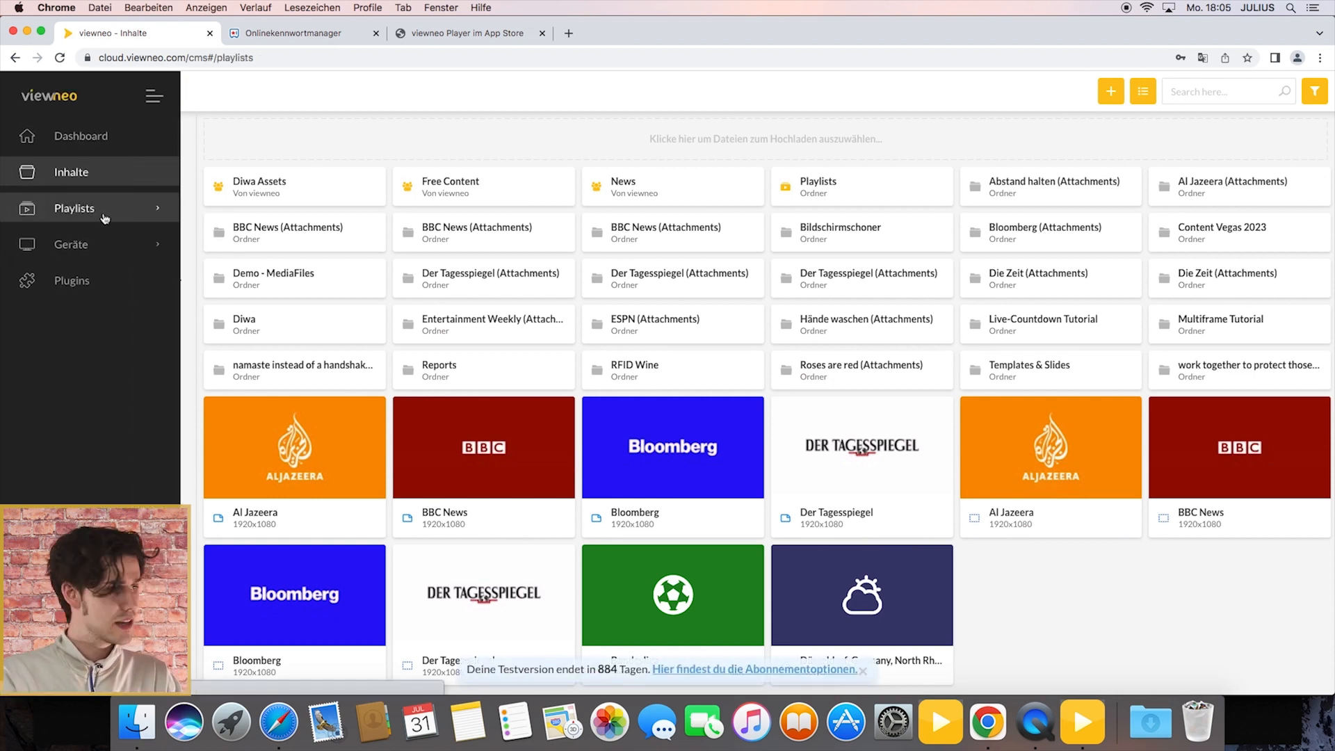
pyautogui.click(207, 94)
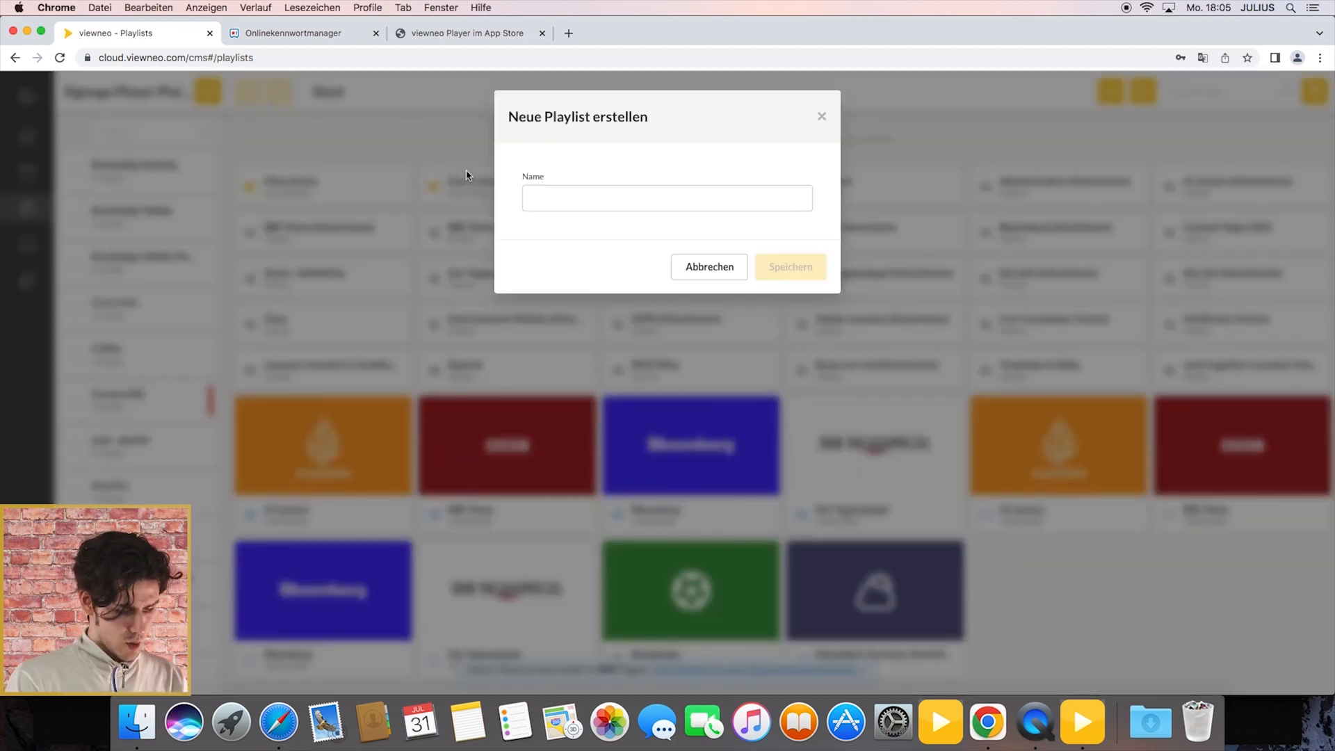
pyautogui.write('Bundesliga Tabelle 2023')
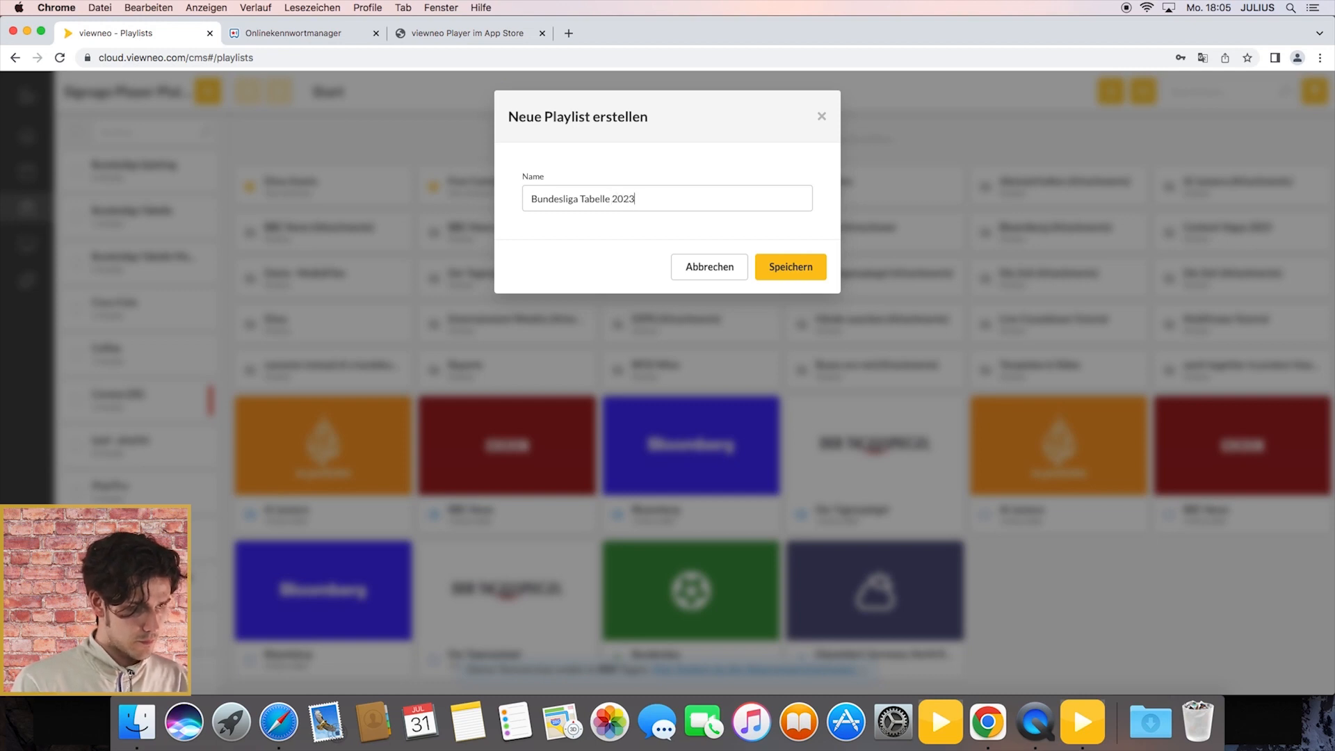
pyautogui.click(802, 278)
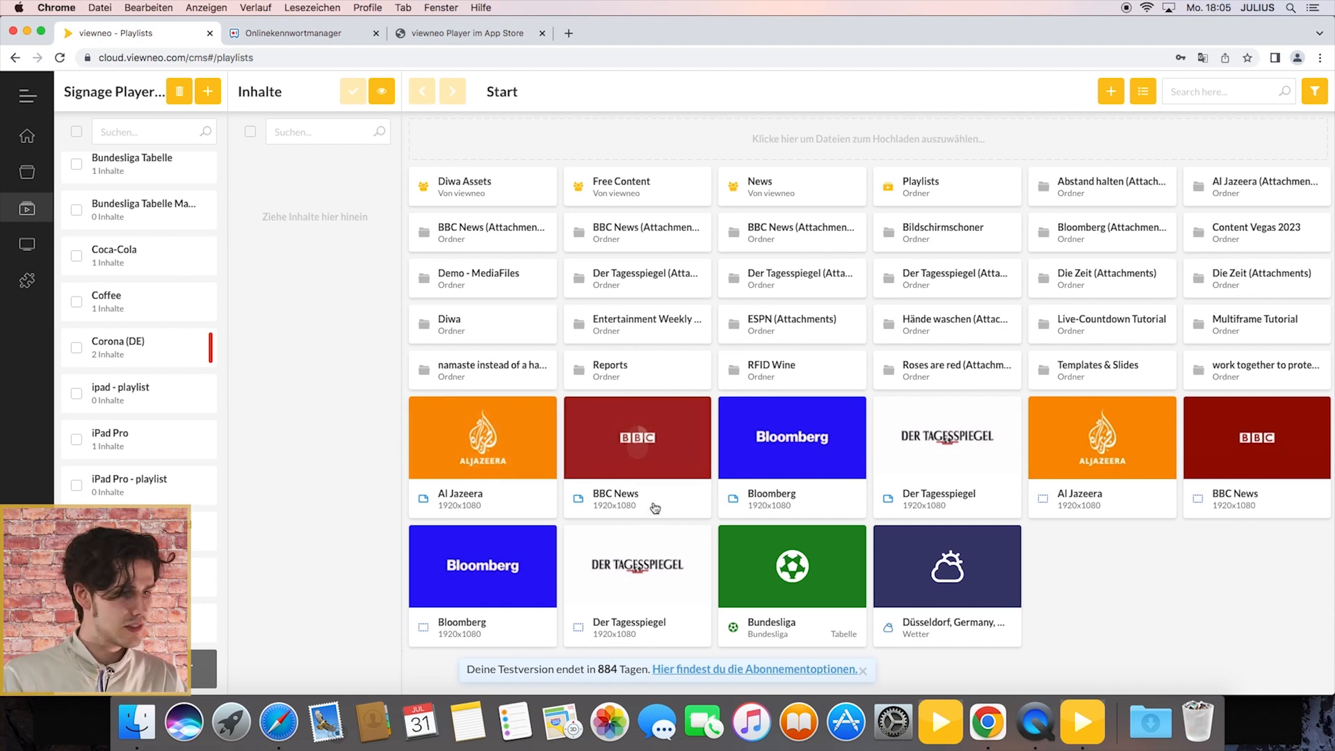
# Step: Add the Bundesliga soccer item to the new playlist's contents and save the playlist
pyautogui.moveTo(811, 571); pyautogui.dragTo(369, 229)
pyautogui.click(354, 92)
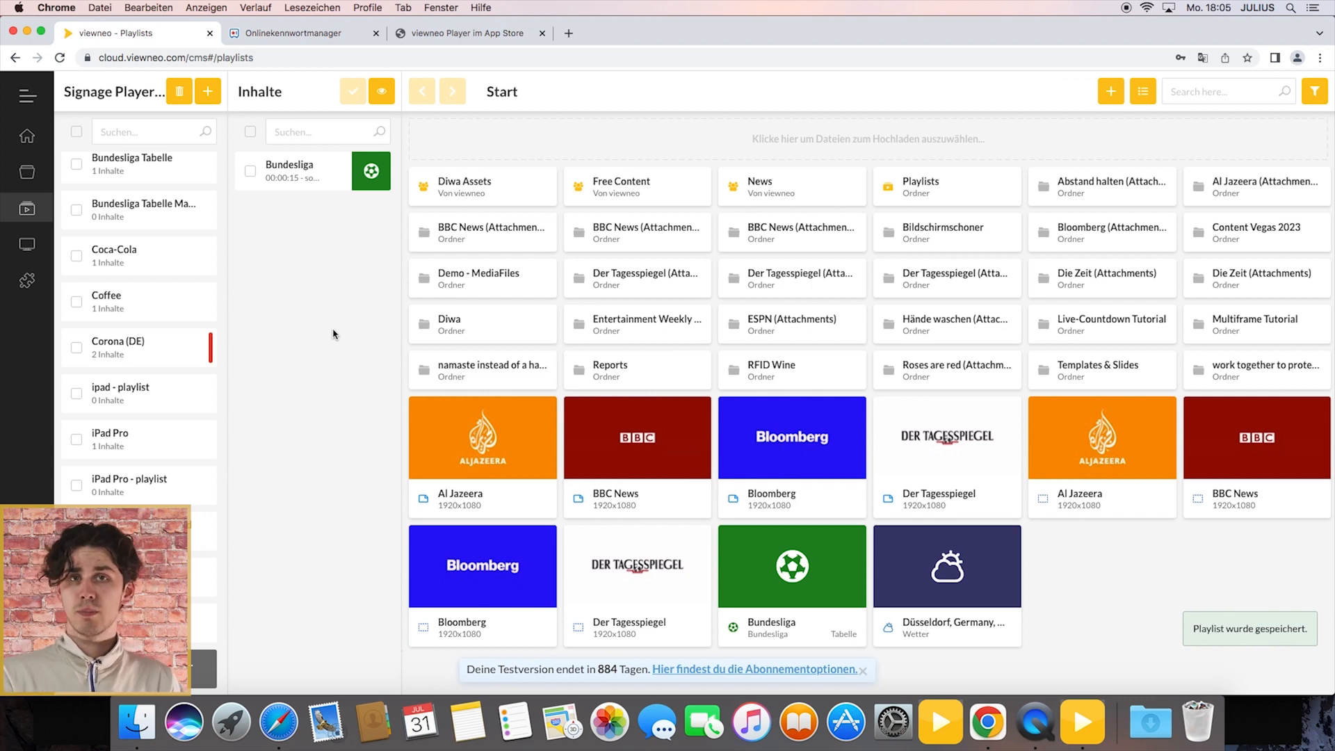
# Step: Create a new device group named Mac Mini and assign it the playlist Bundesliga Tabelle 2023
pyautogui.moveTo(35, 258)
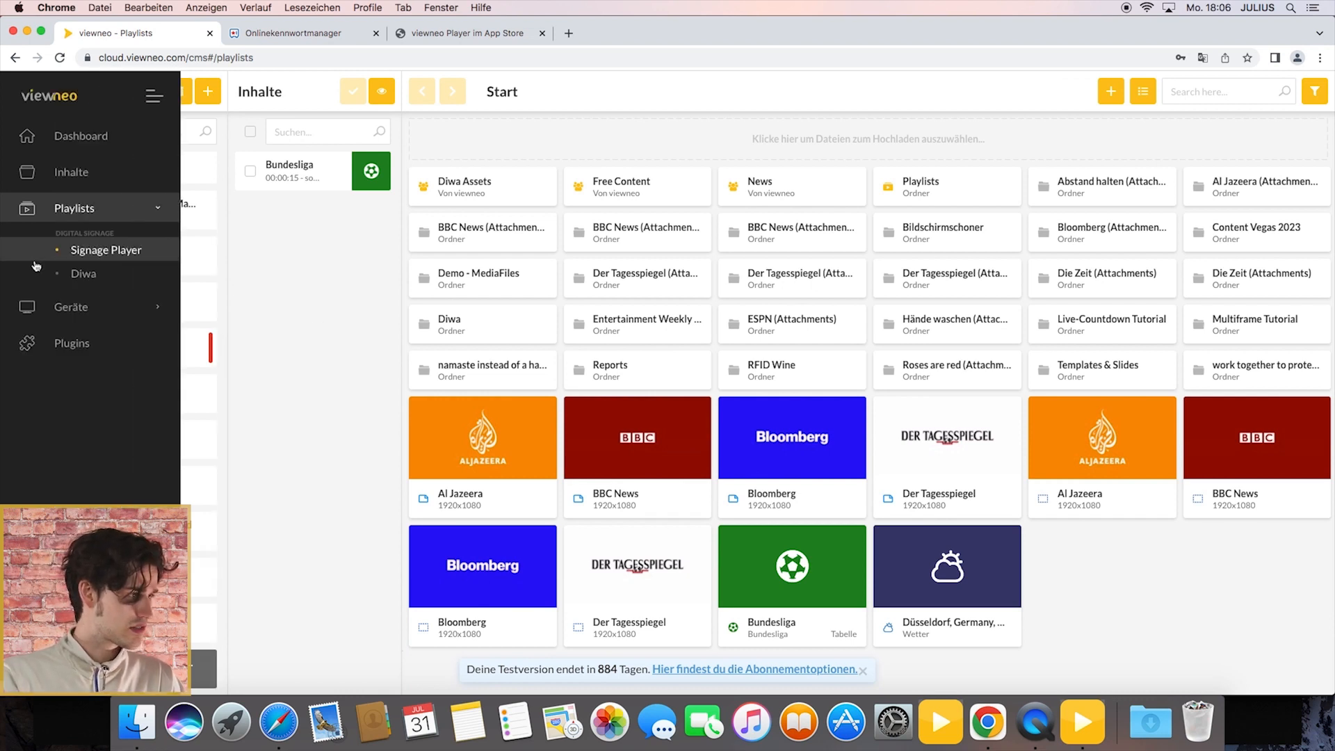
pyautogui.click(69, 307)
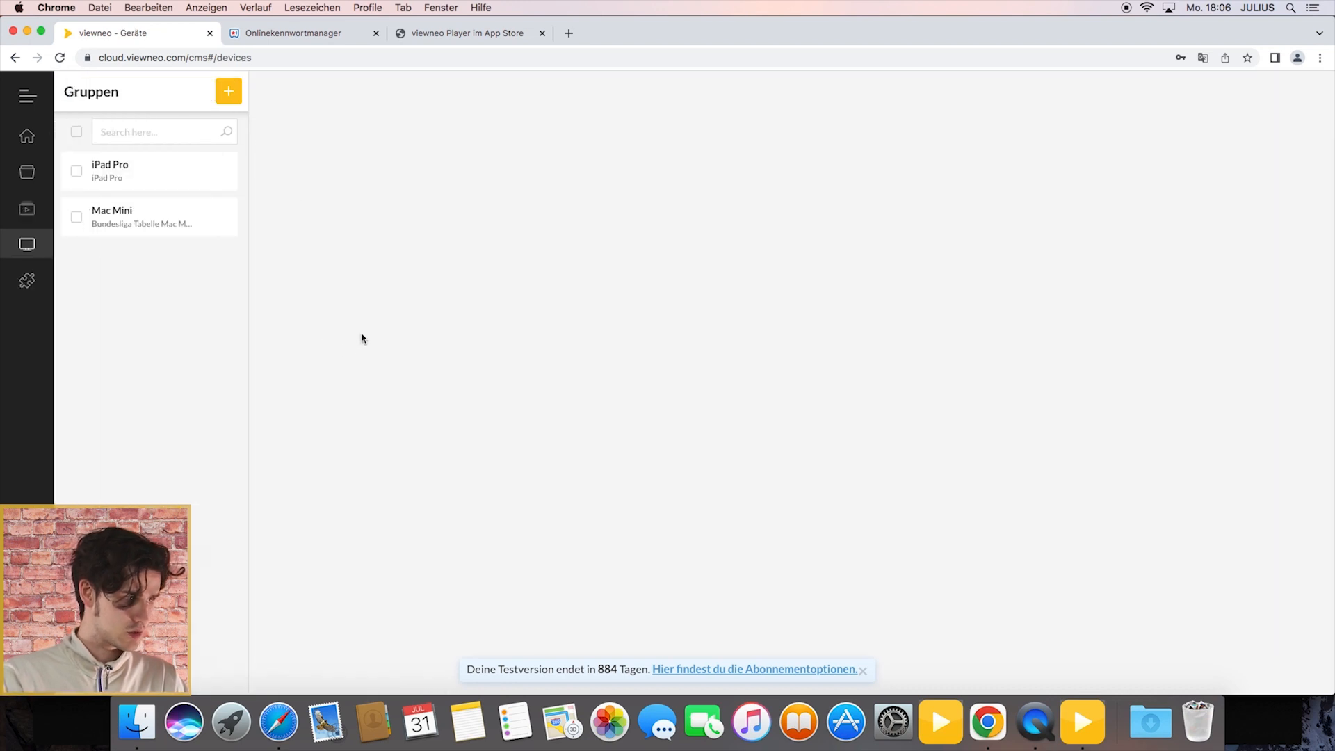
pyautogui.click(230, 97)
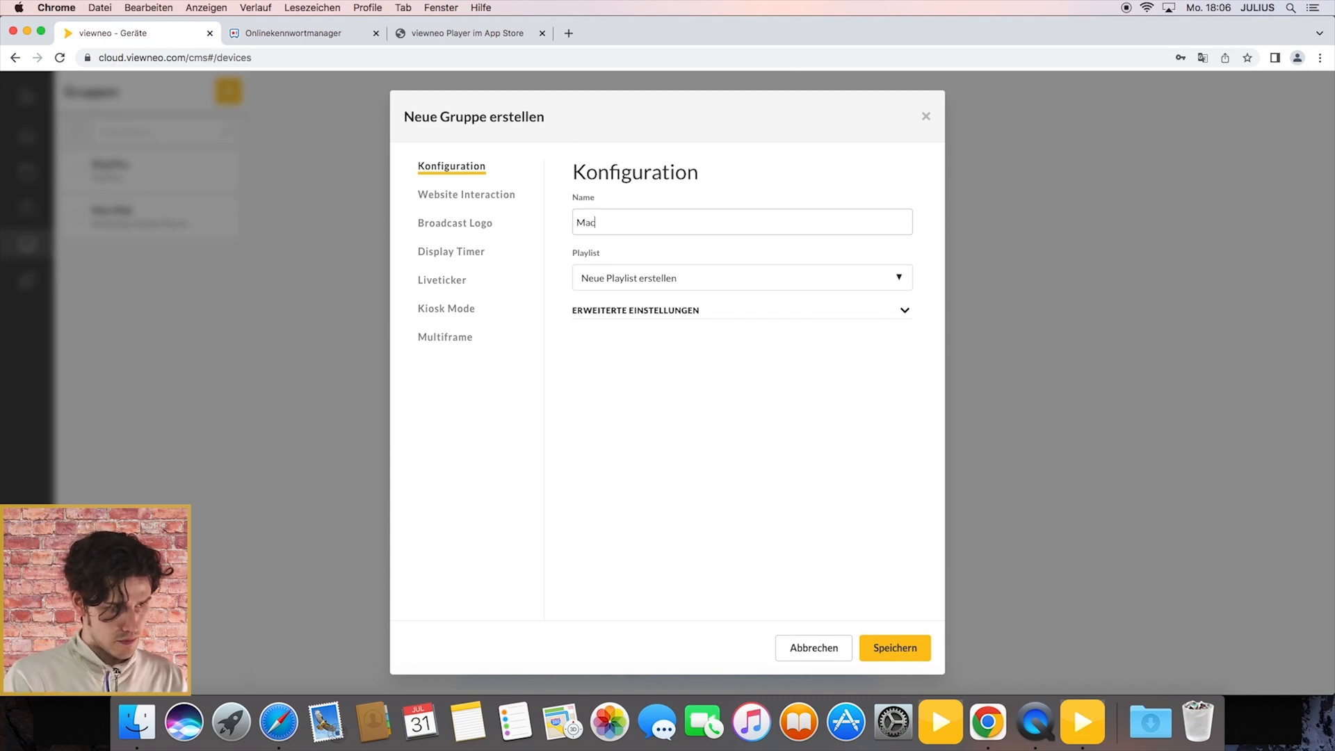
pyautogui.click(610, 284)
pyautogui.click(613, 280)
pyautogui.click(620, 281)
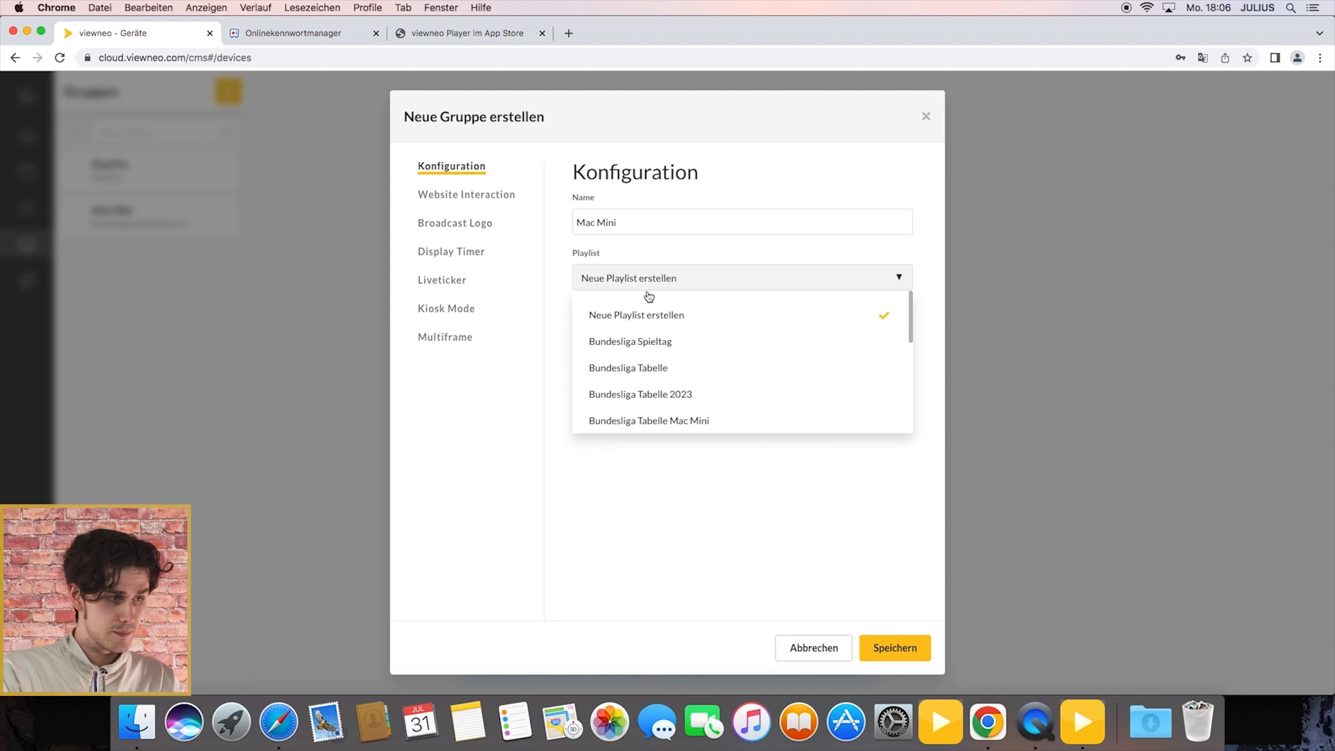
pyautogui.click(701, 402)
# Step: Set the group's update interval to Echtzeit in the advanced settings and save the group
pyautogui.click(672, 322)
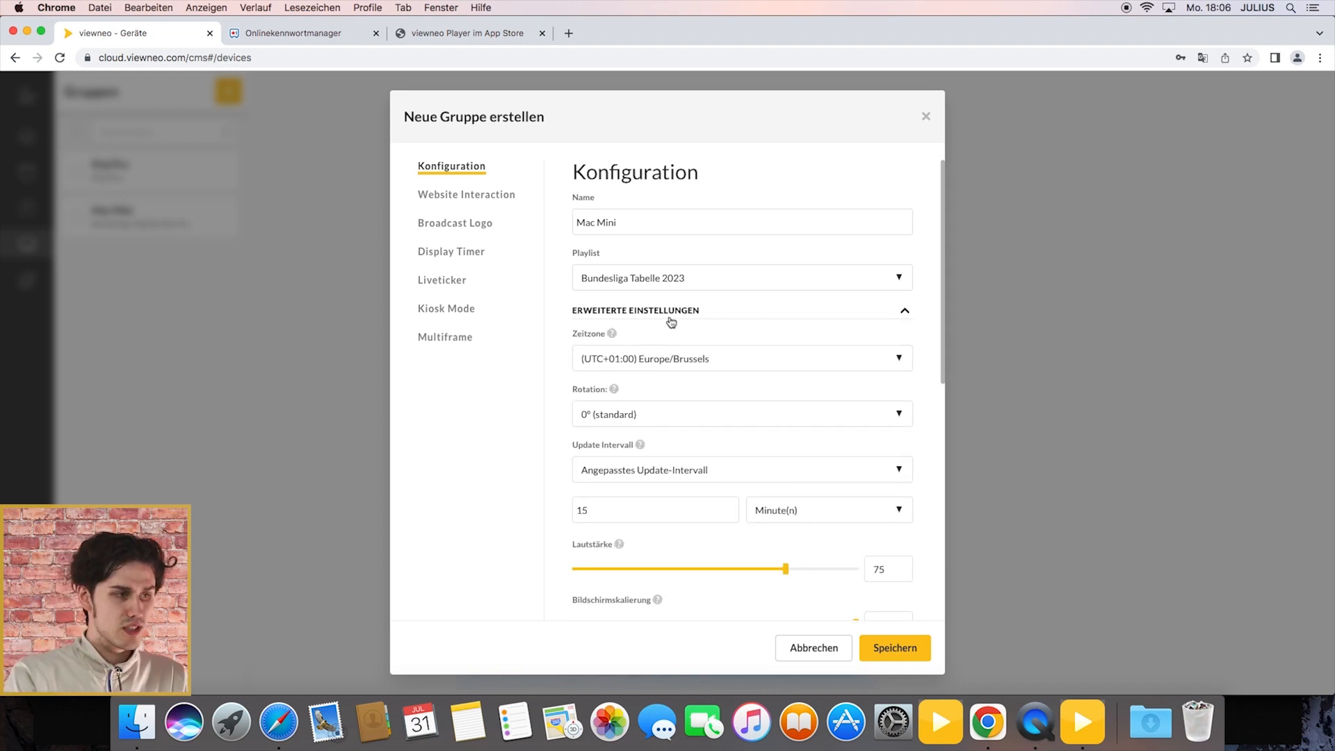
pyautogui.click(689, 361)
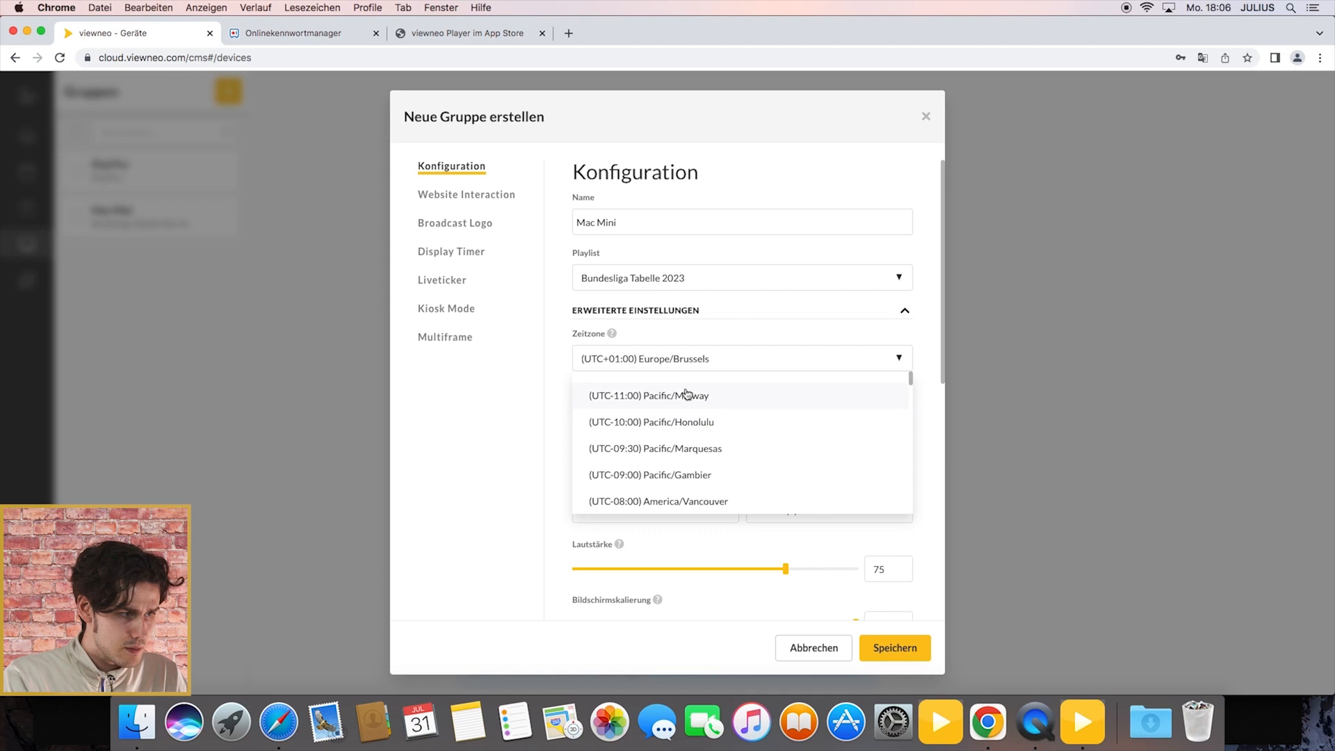
pyautogui.click(688, 368)
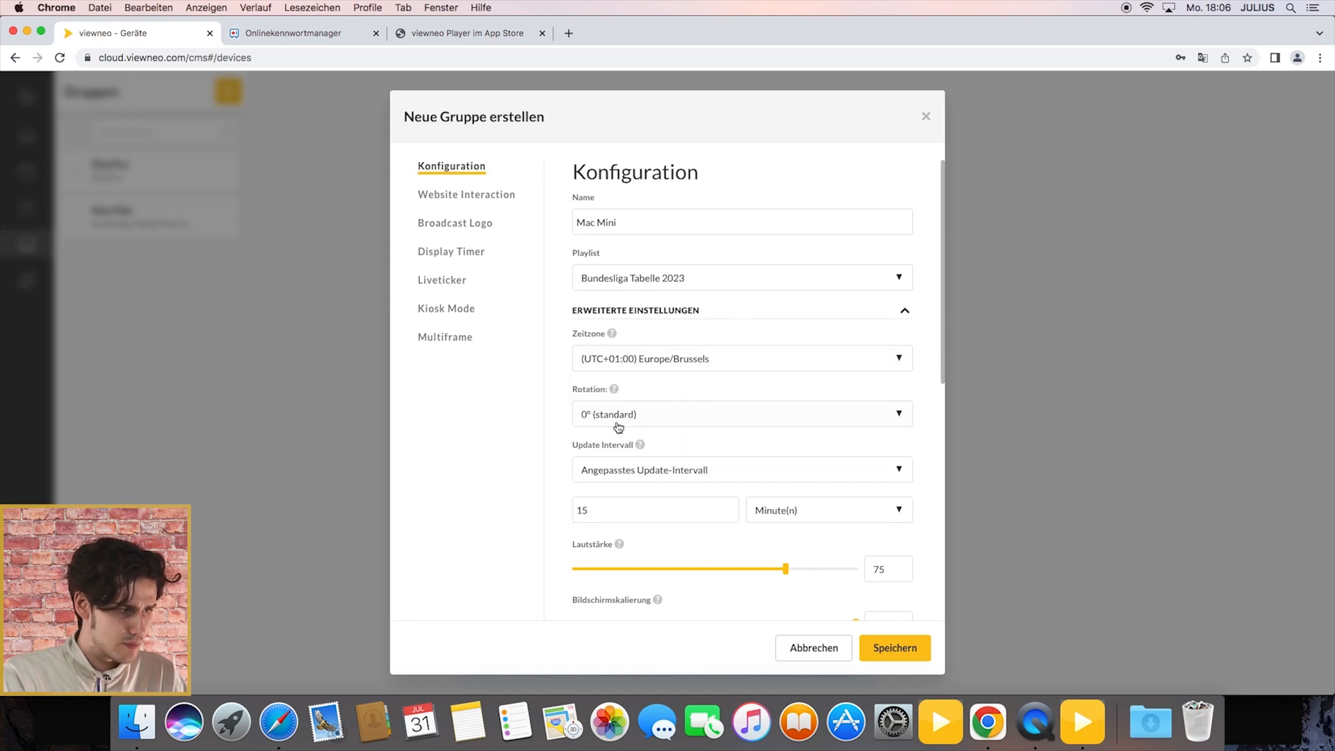
pyautogui.click(628, 480)
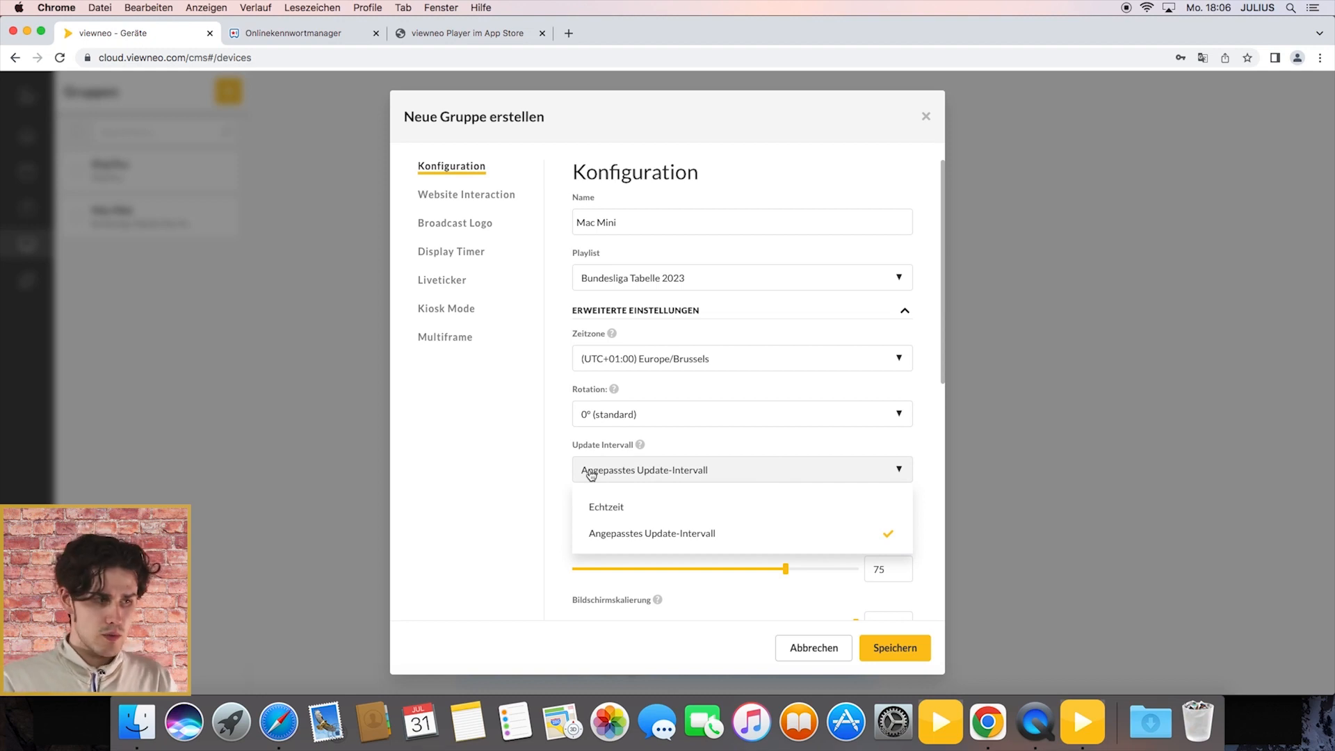
pyautogui.click(607, 507)
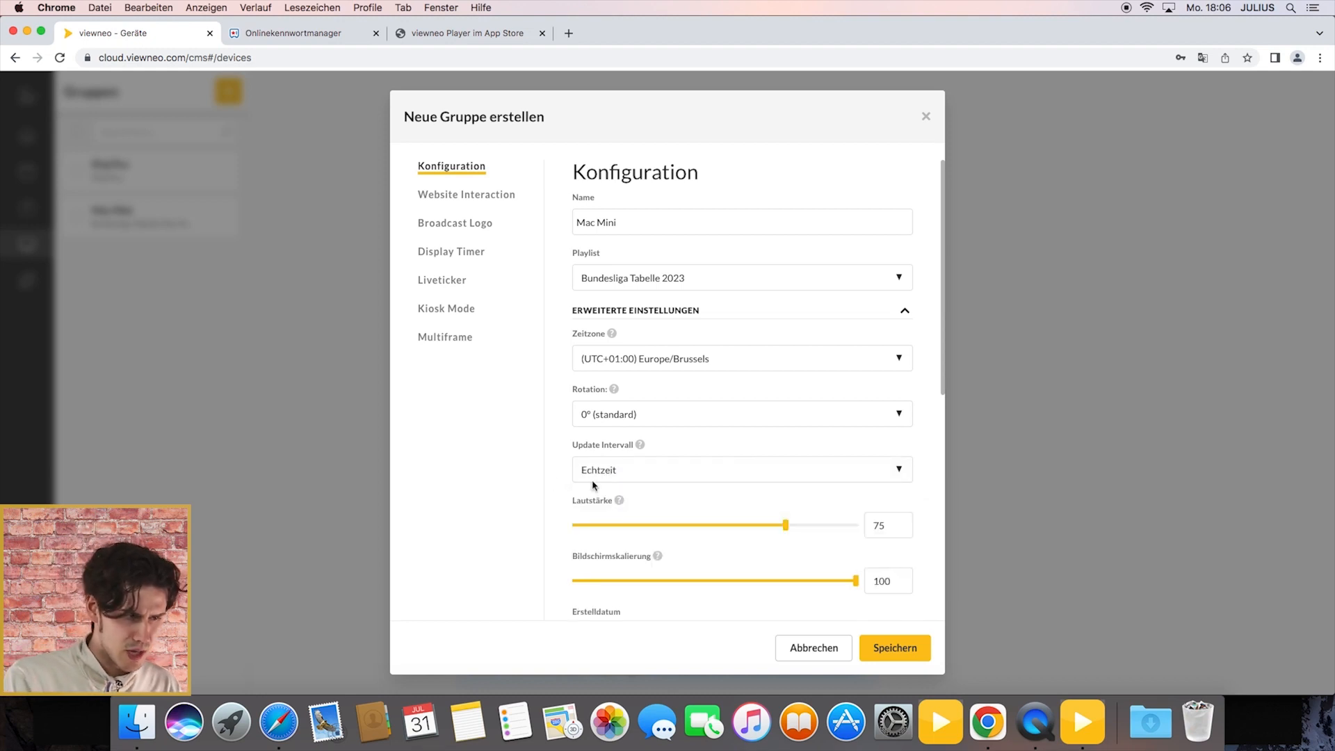
pyautogui.scroll(-6, 703, 501)
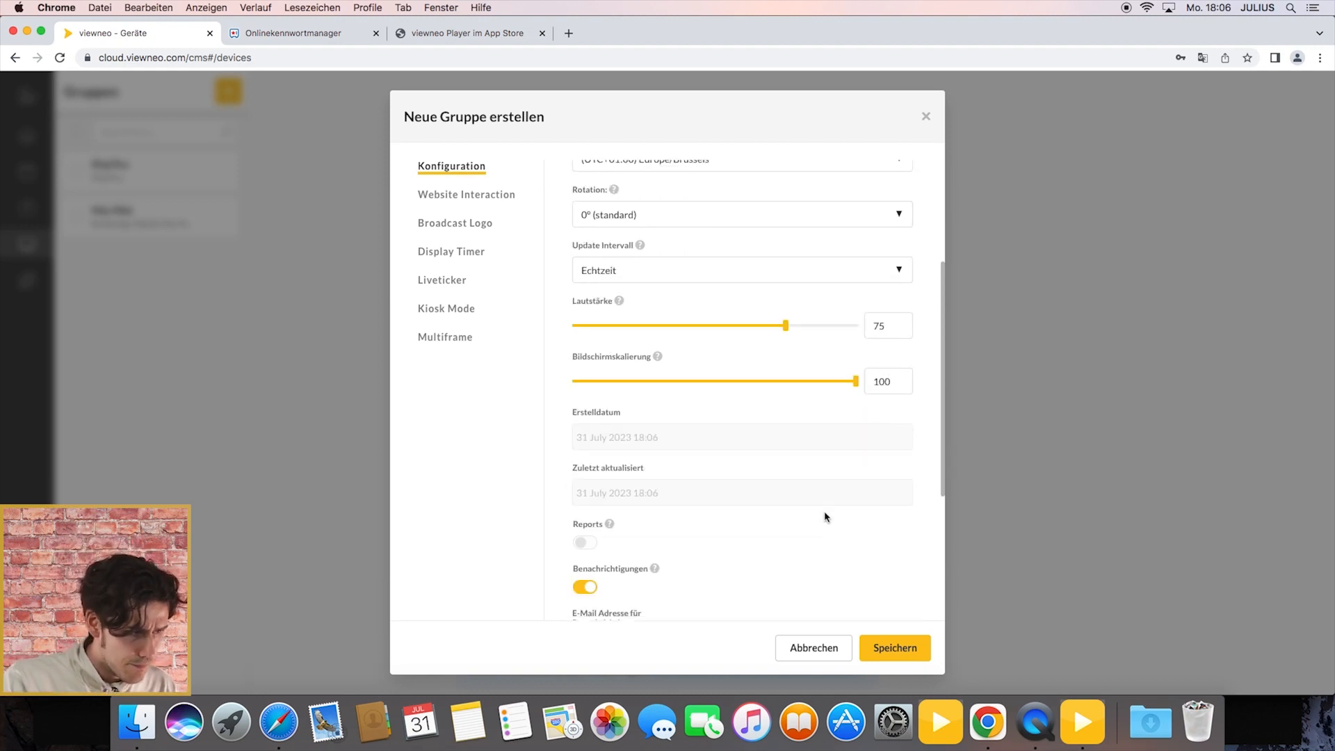
pyautogui.scroll(6, 761, 416)
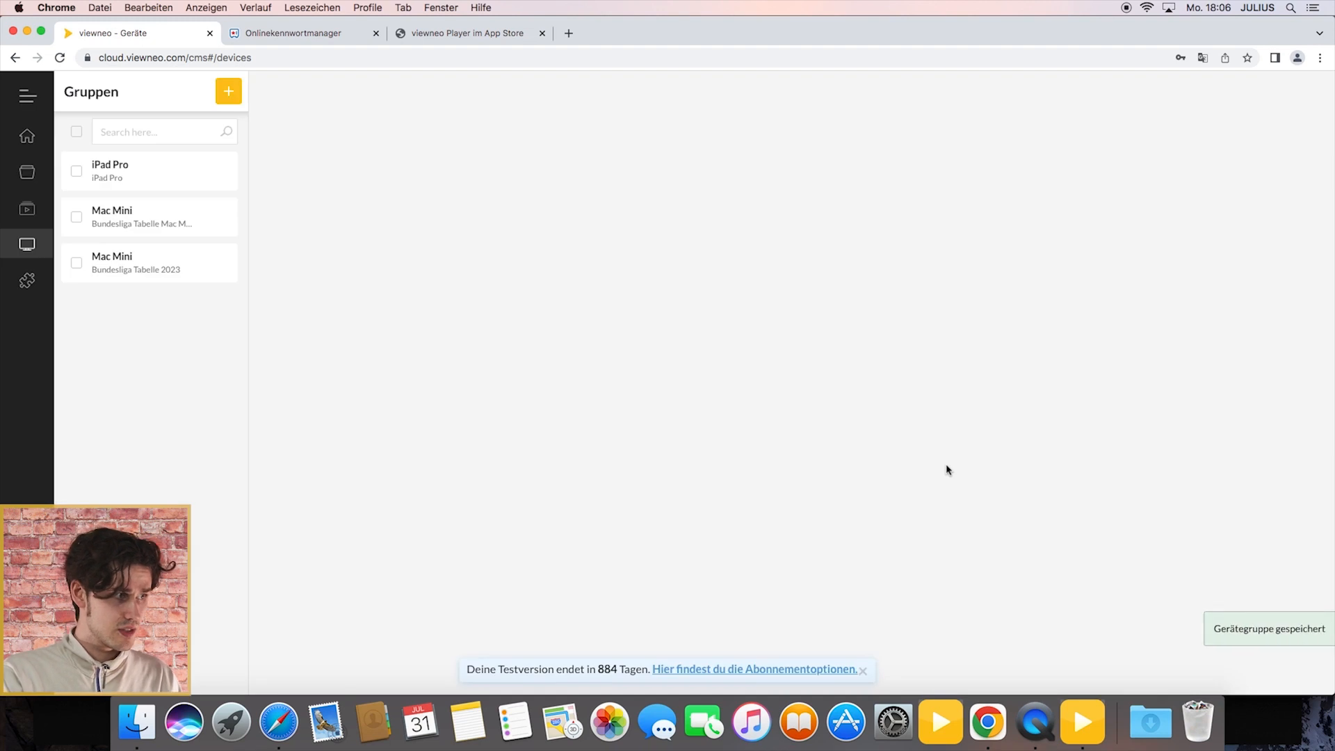
# Step: Add a device named Mac Mini to the new group, using the activation key copied from the viewneo player app, and save it
pyautogui.click(157, 264)
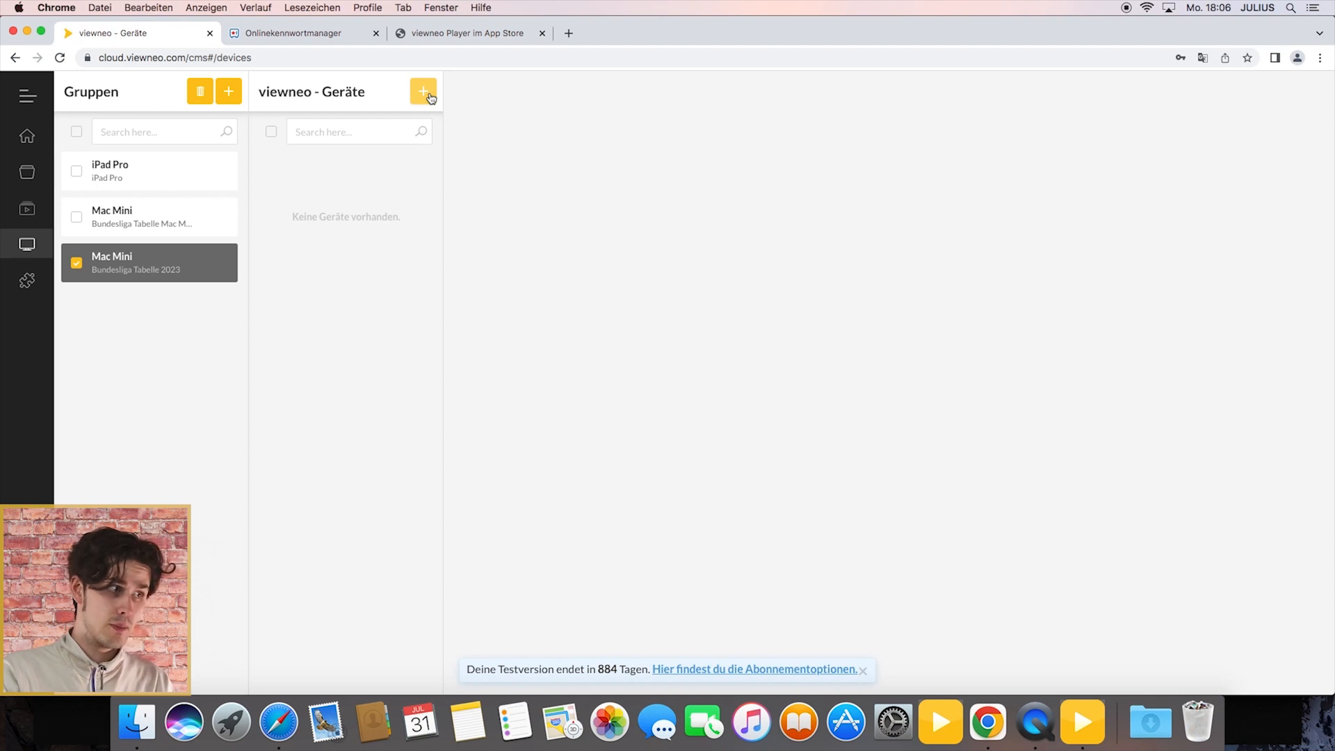
pyautogui.click(427, 95)
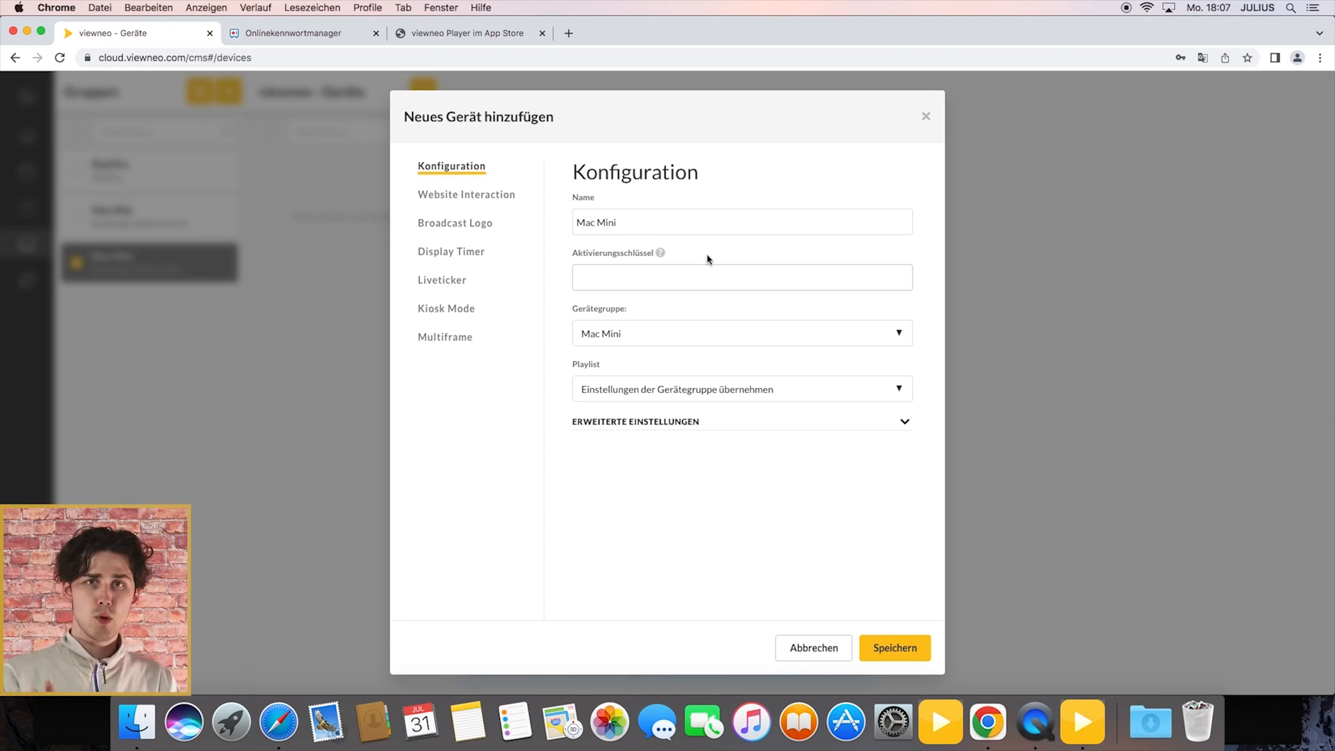
pyautogui.click(1087, 724)
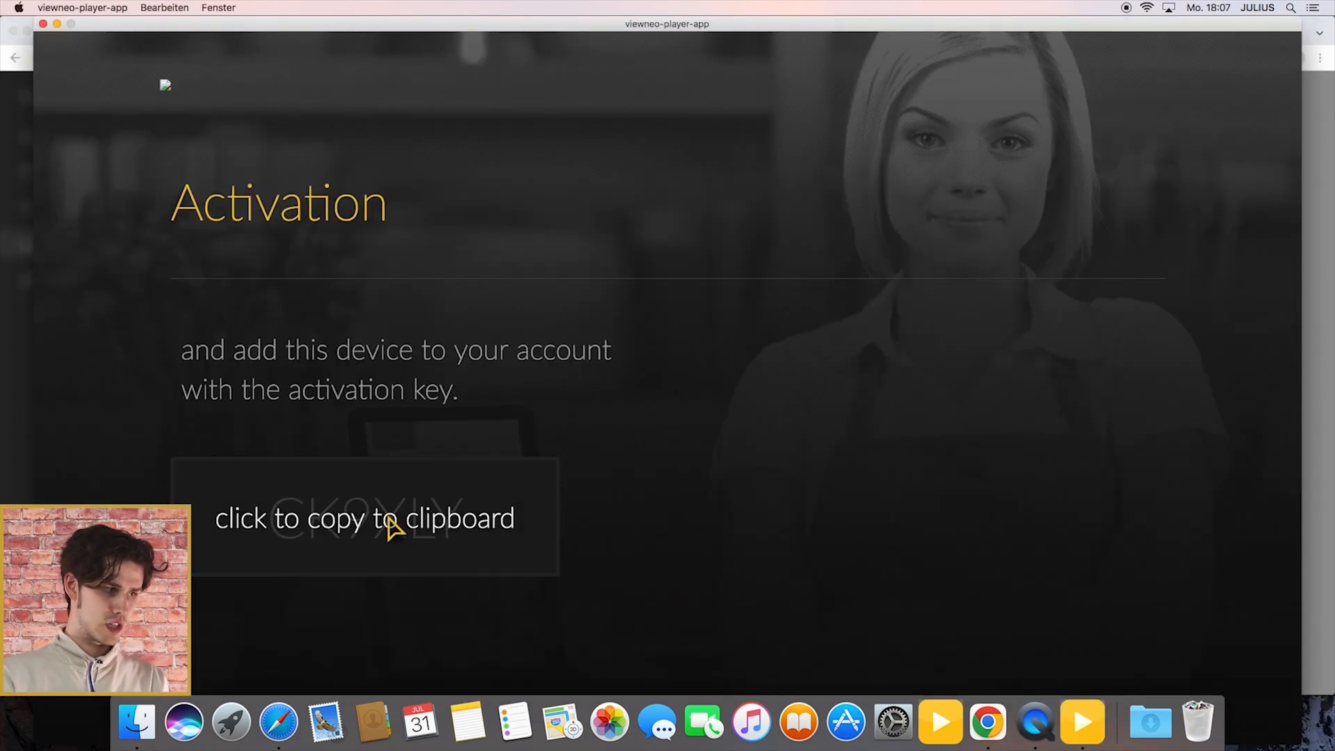
pyautogui.click(389, 520)
pyautogui.click(989, 740)
pyautogui.rightClick(626, 277)
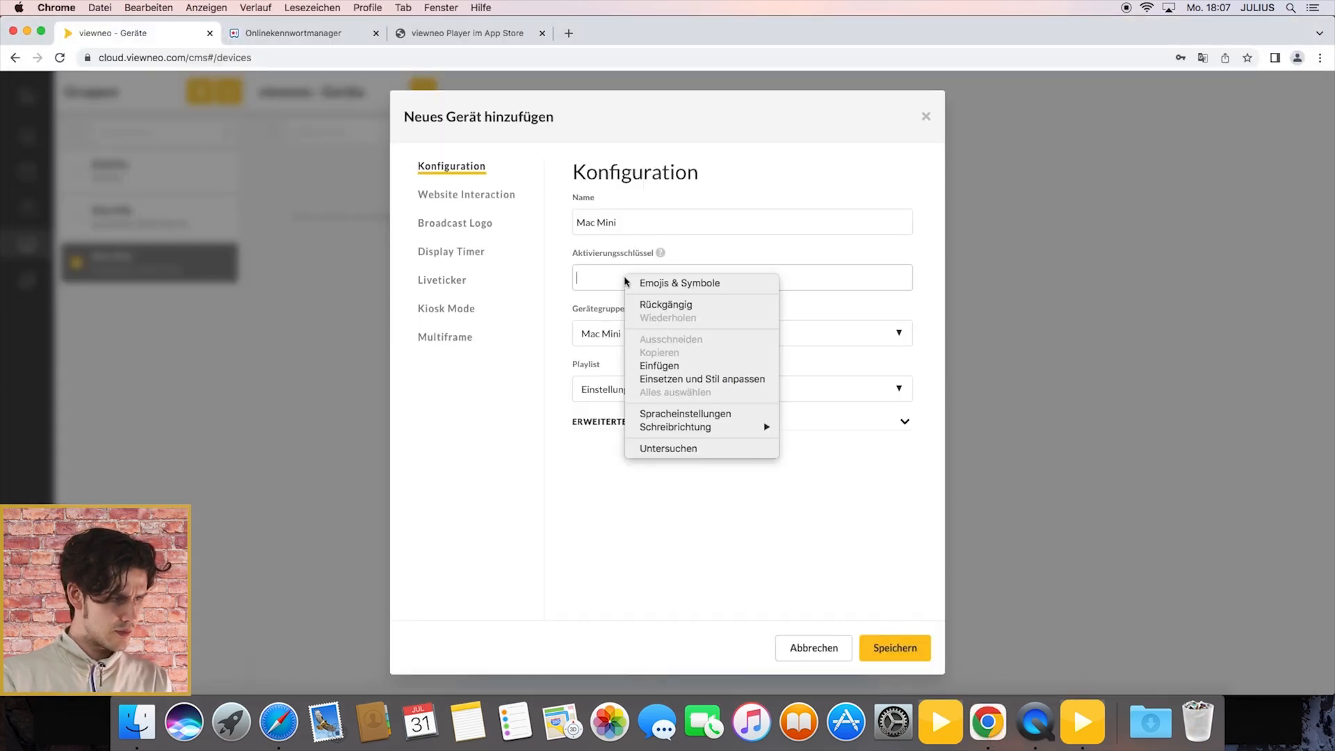
pyautogui.click(659, 365)
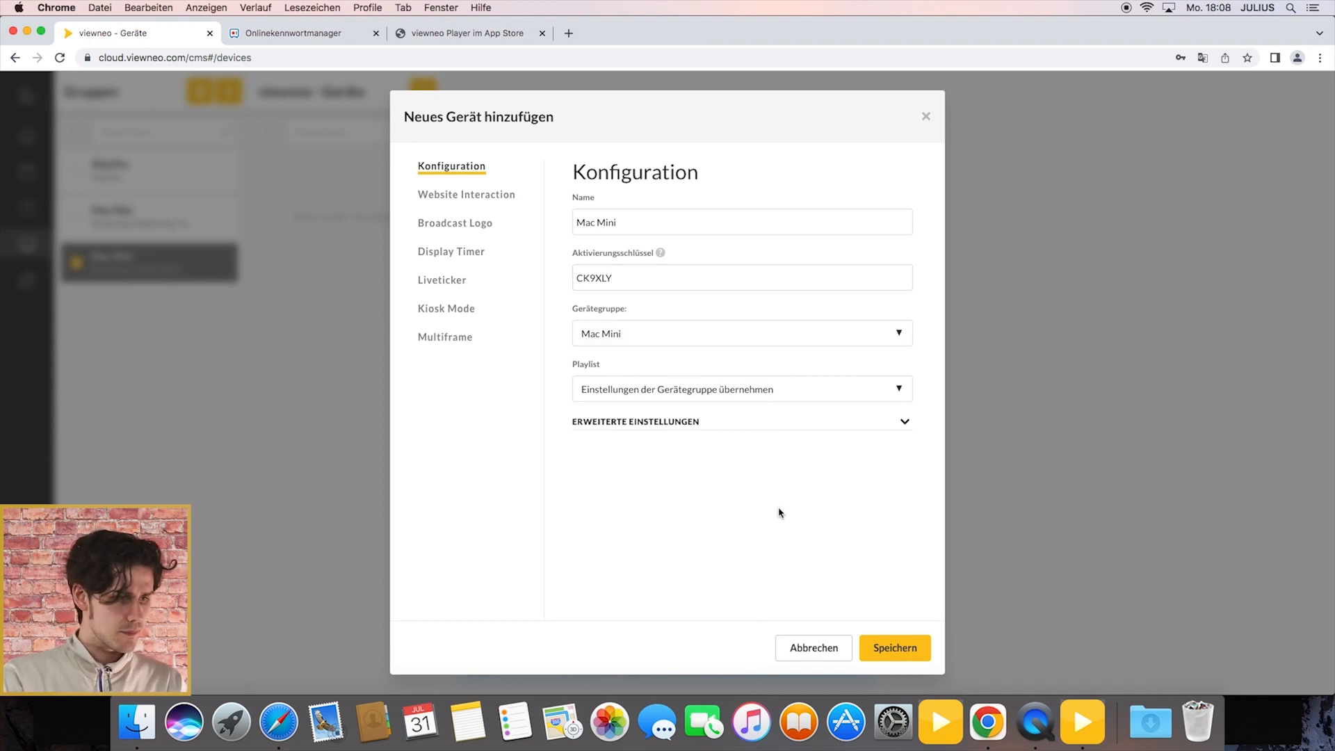
pyautogui.click(904, 654)
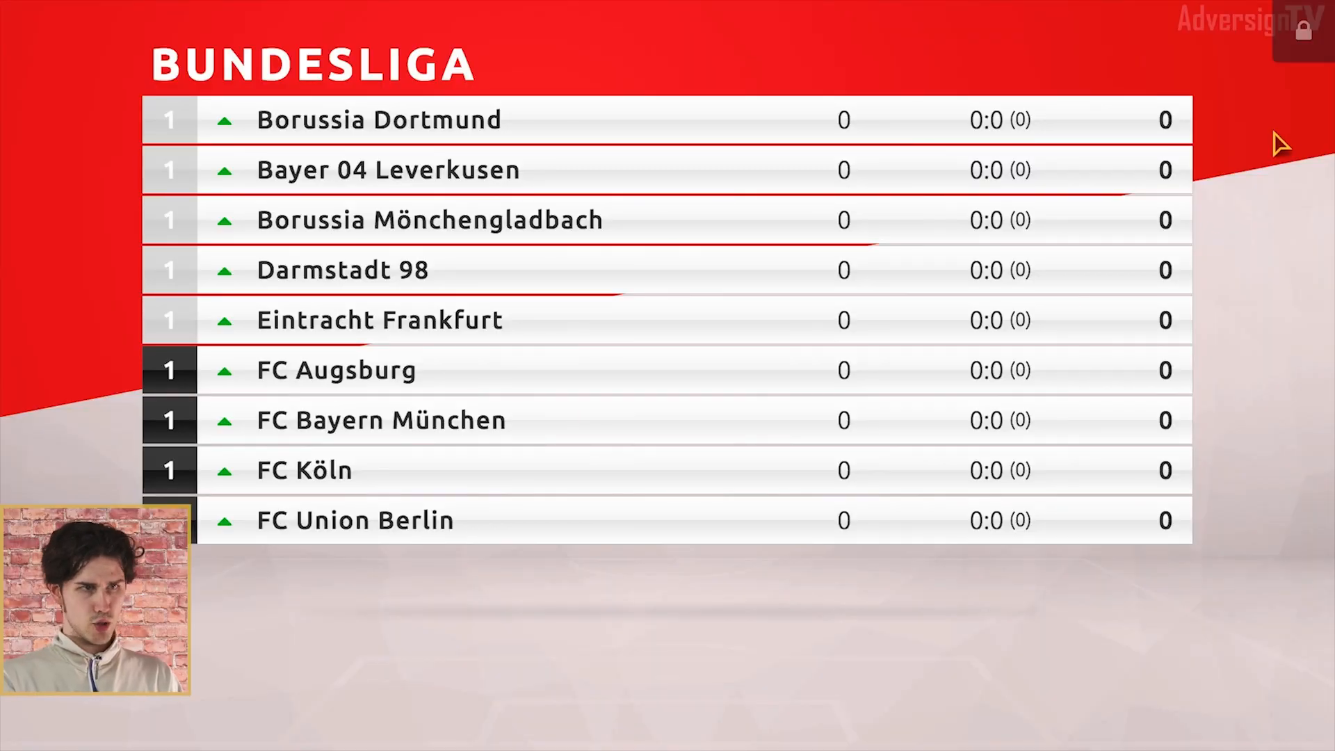
# Step: Look through the player app's system and about information and return to the Bundesliga playback
pyautogui.click(1312, 26)
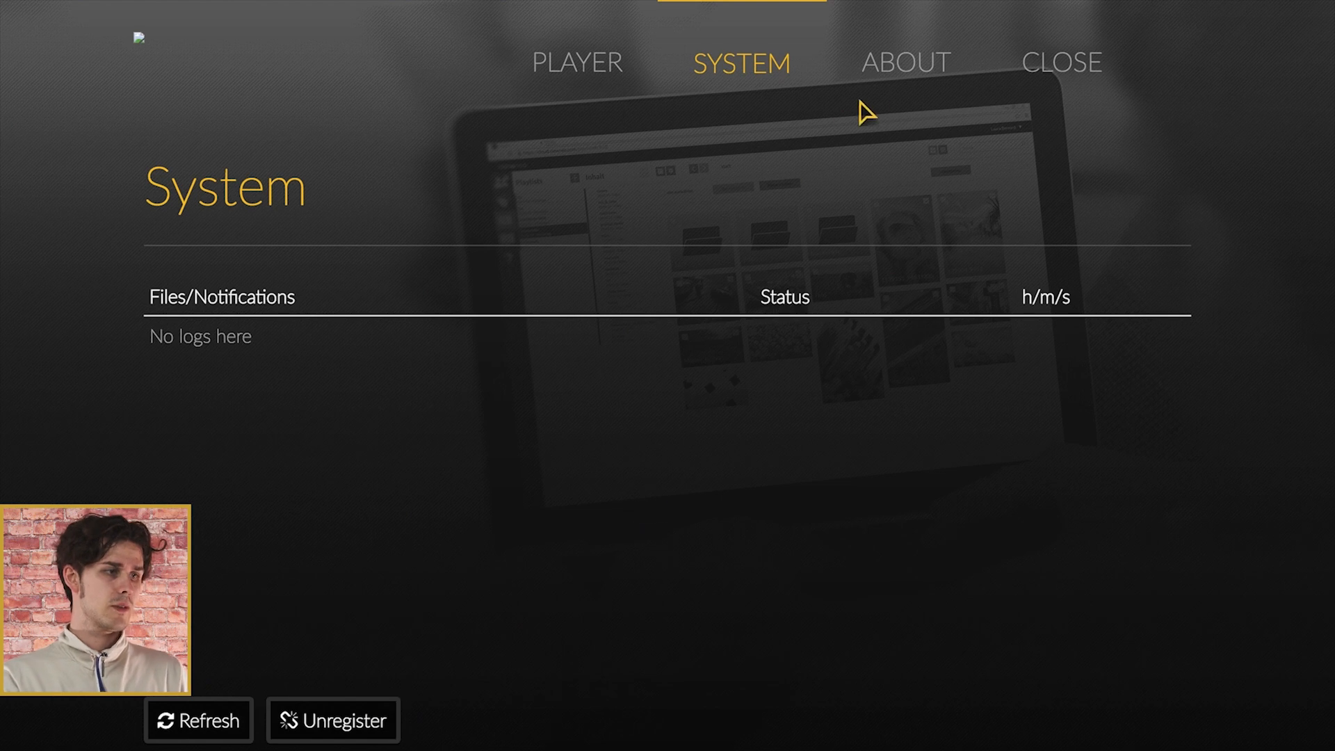
pyautogui.click(903, 64)
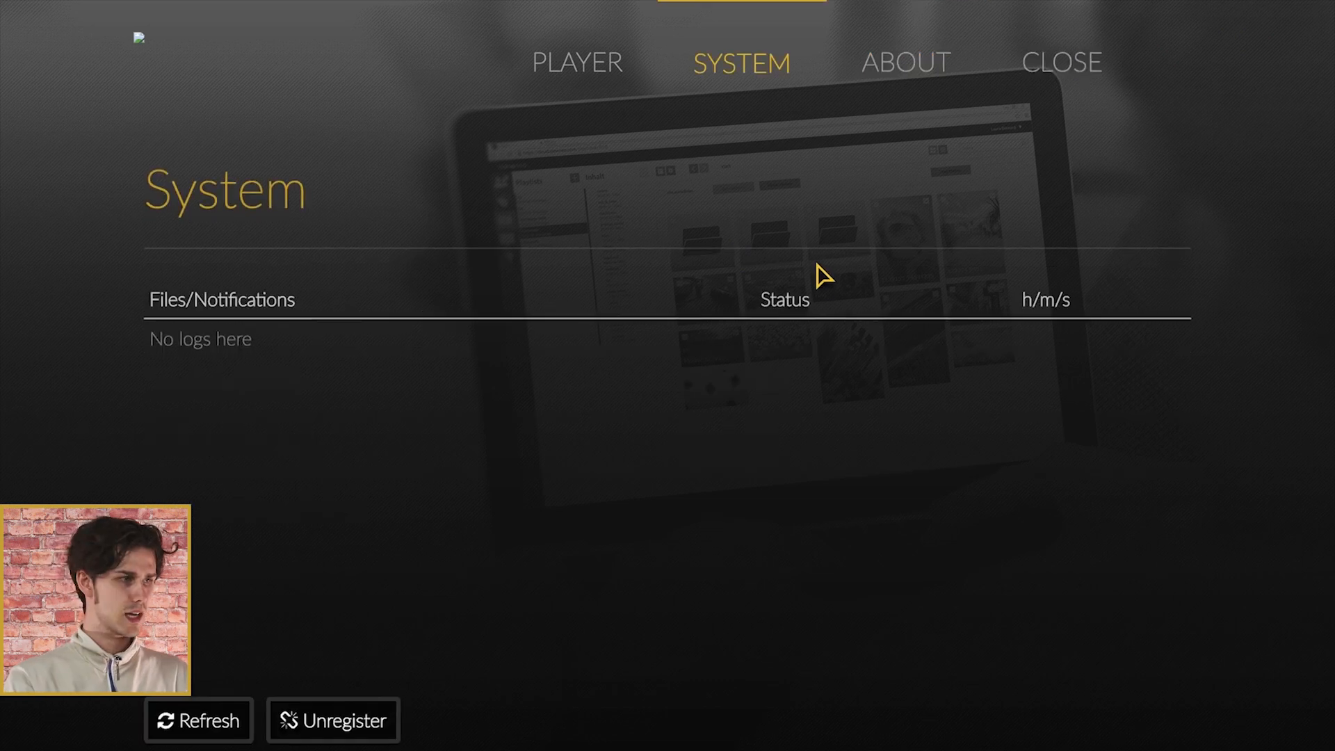
pyautogui.click(590, 69)
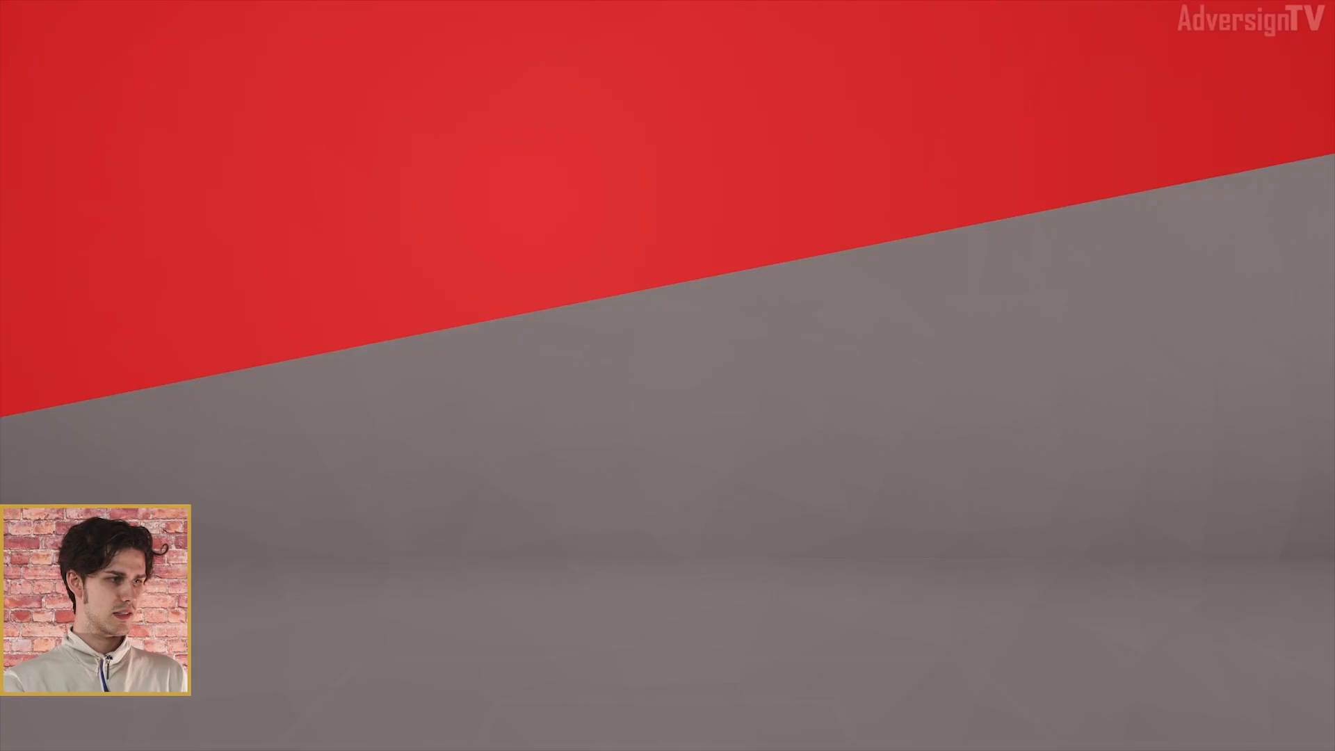